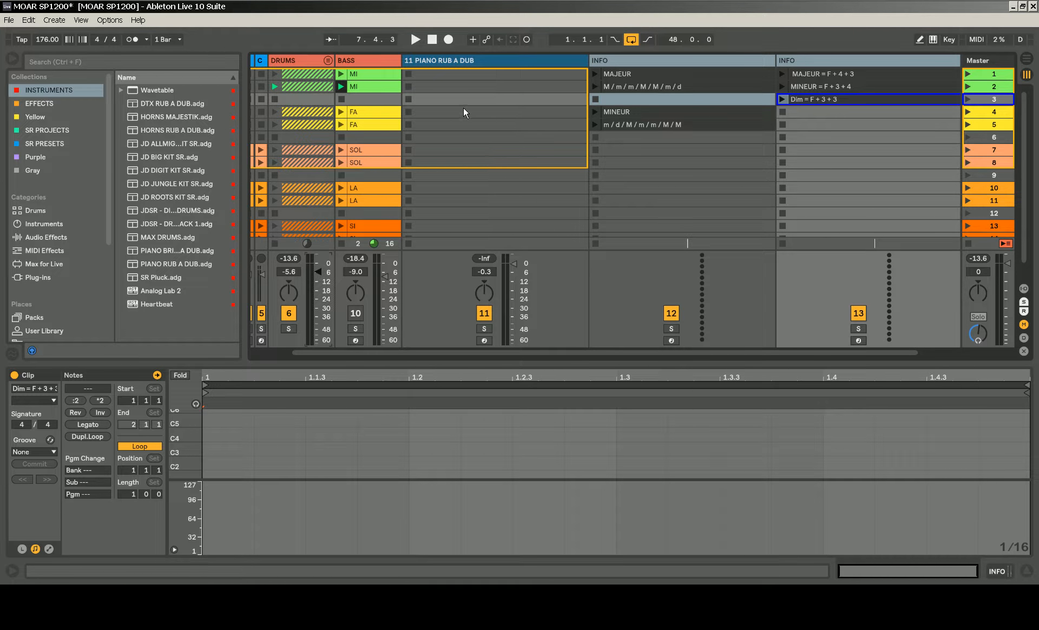
- Create a MIDI clip in the first slot of the PIANO RUB A DUB track and name it MAJEUR
{"action": "left_click", "coordinate": [492, 74]}
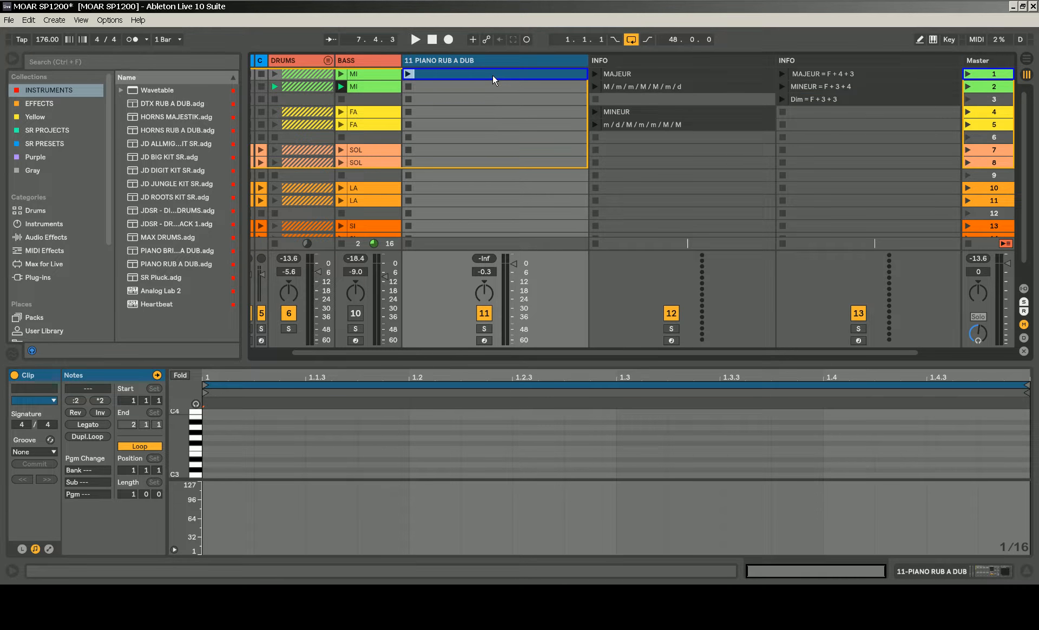
{"action": "key", "text": "ctrl+r"}
{"action": "type", "text": "MAJEUR"}
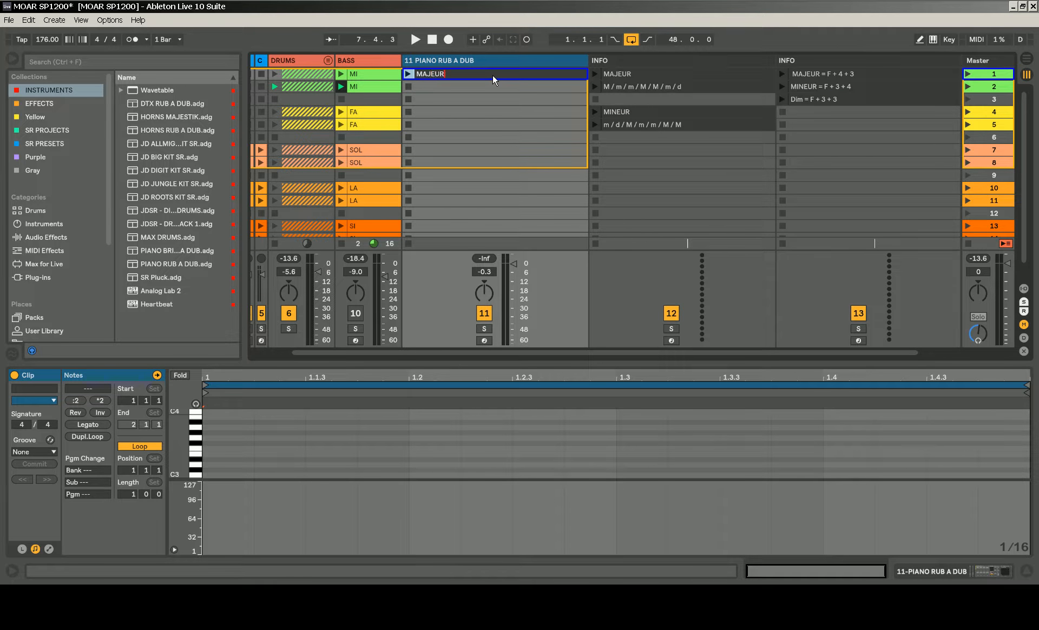
{"action": "key", "text": "Return"}
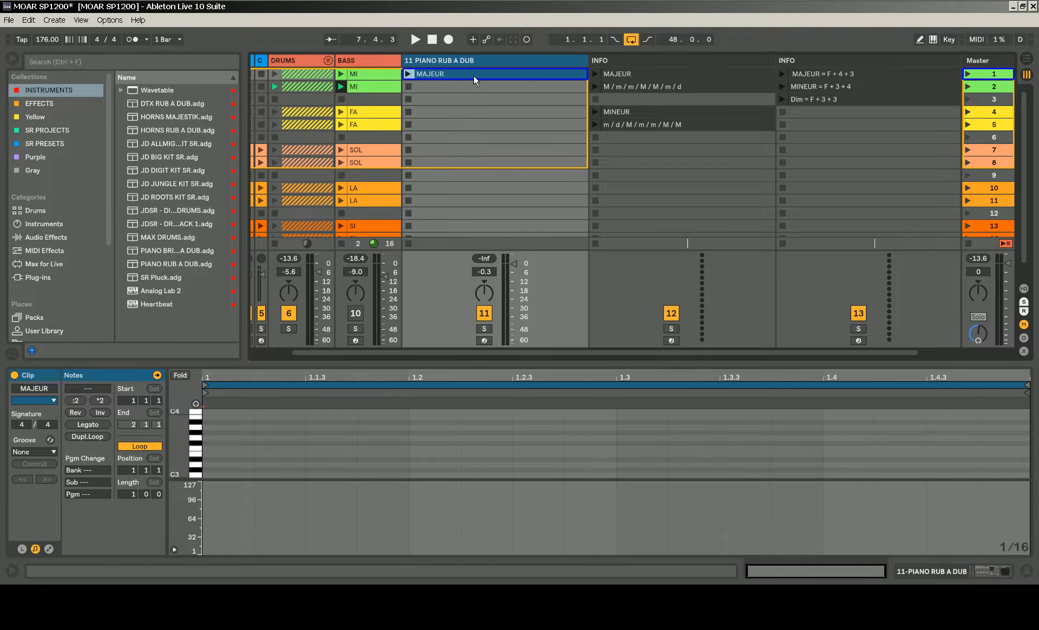
- Double the MAJEUR clip's loop to two bars and enable note preview in the enlarged note editor
{"action": "left_click_drag", "start_coordinate": [363, 363], "coordinate": [387, 178]}
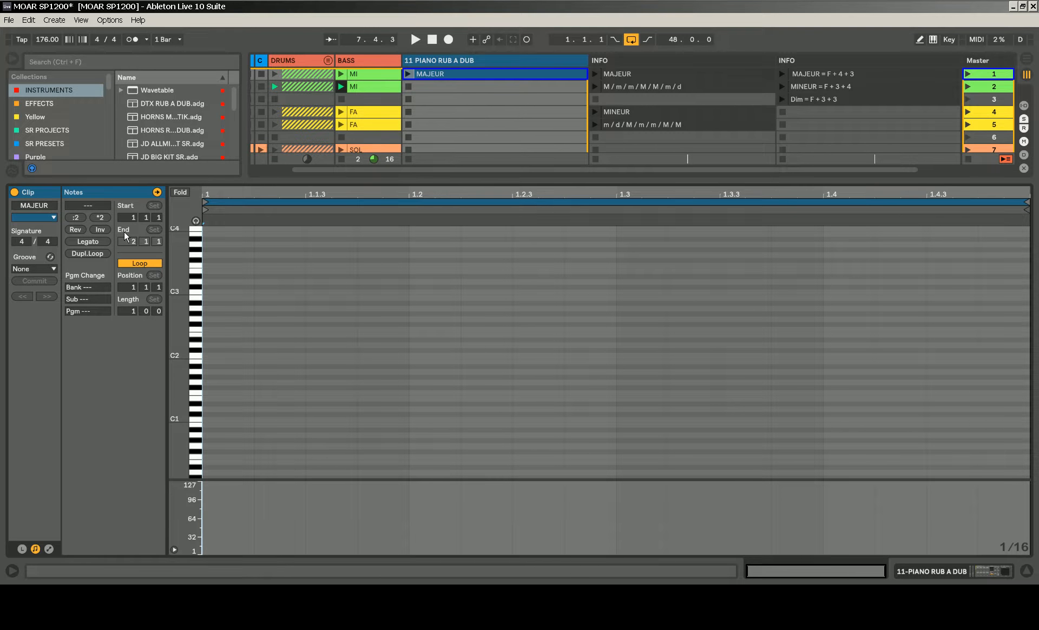
{"action": "left_click", "coordinate": [99, 252]}
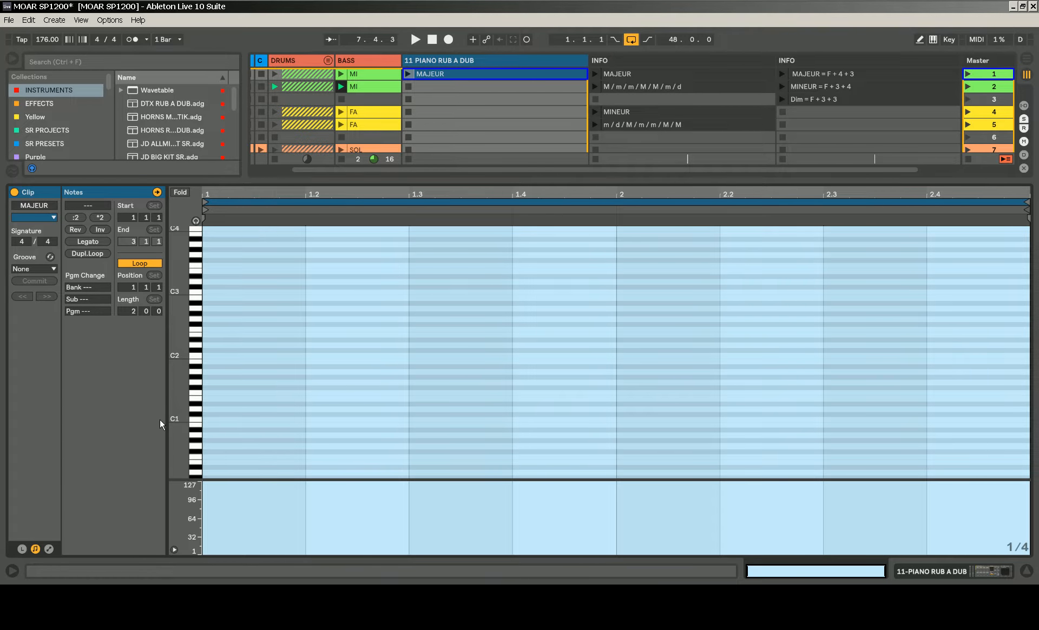
{"action": "left_click_drag", "start_coordinate": [184, 420], "coordinate": [217, 420]}
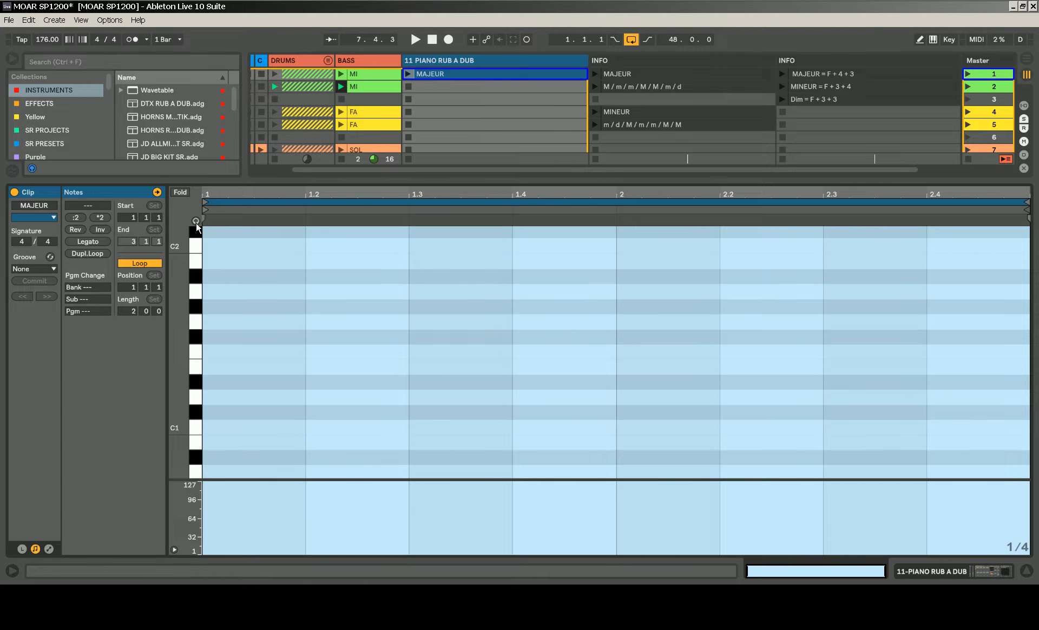
{"action": "left_click", "coordinate": [193, 430]}
{"action": "scroll", "coordinate": [210, 332], "scroll_direction": "up", "scroll_amount": 2}
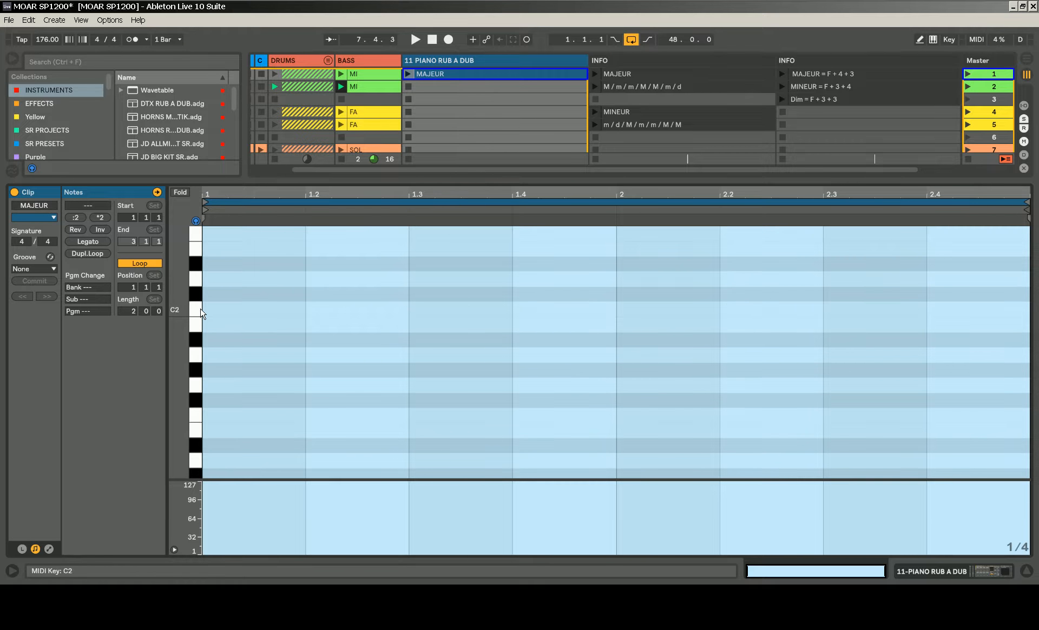
- Draw the C major scale in consecutive quarter notes from C2 to C3 across the two bars and play it back
{"action": "left_click", "coordinate": [197, 310]}
{"action": "double_click", "coordinate": [266, 312]}
{"action": "double_click", "coordinate": [330, 279]}
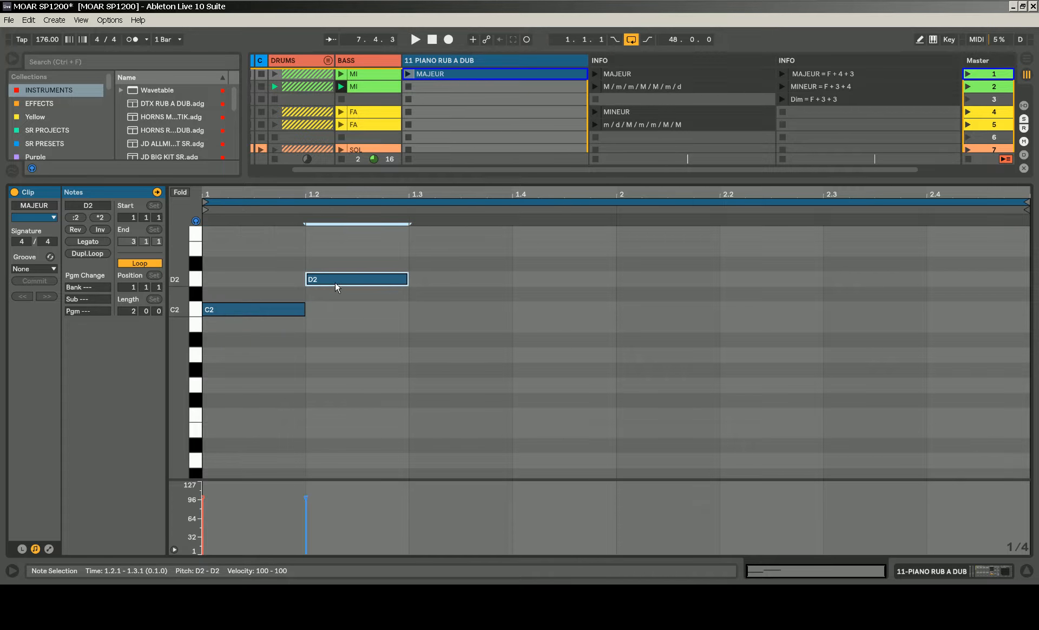
{"action": "double_click", "coordinate": [438, 249]}
{"action": "scroll", "coordinate": [532, 255], "scroll_direction": "up", "scroll_amount": 1}
{"action": "scroll", "coordinate": [533, 260], "scroll_direction": "up", "scroll_amount": 5}
{"action": "double_click", "coordinate": [563, 354]}
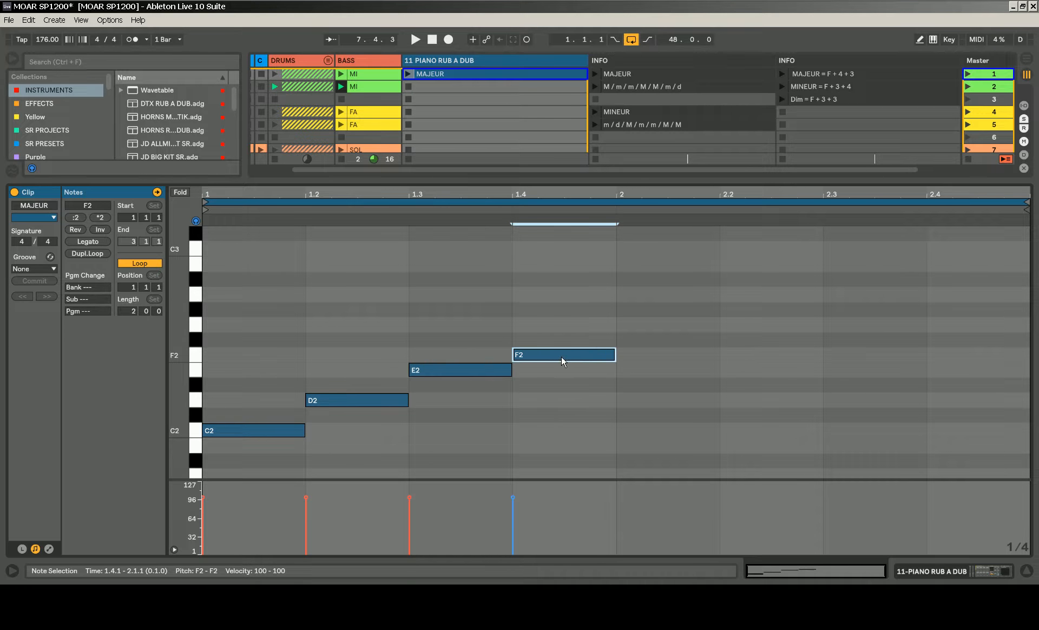
{"action": "double_click", "coordinate": [673, 324]}
{"action": "double_click", "coordinate": [782, 294]}
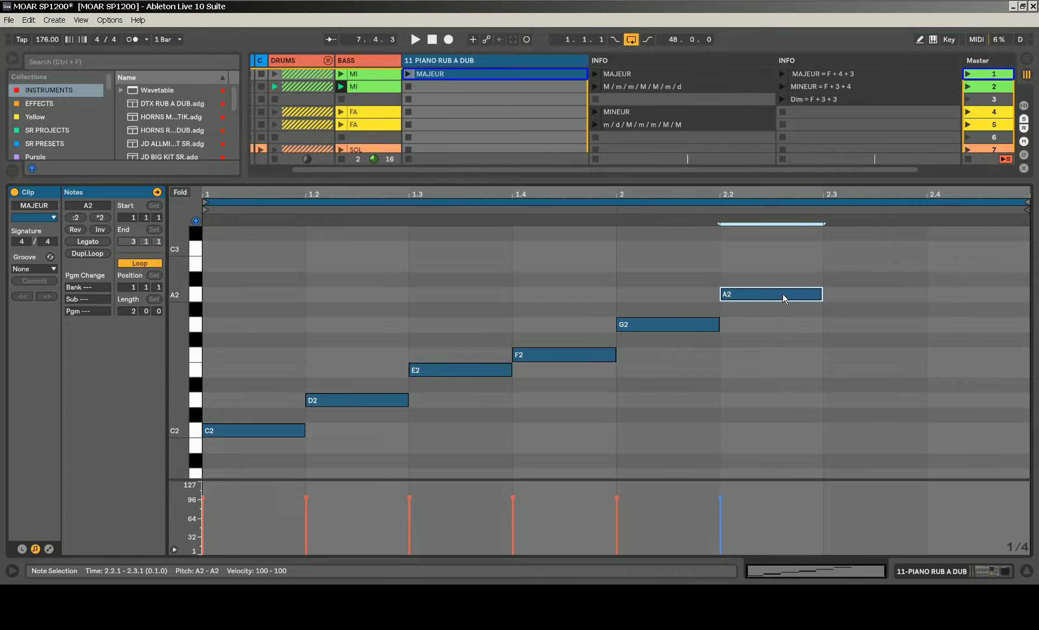
{"action": "double_click", "coordinate": [860, 263]}
{"action": "double_click", "coordinate": [971, 248]}
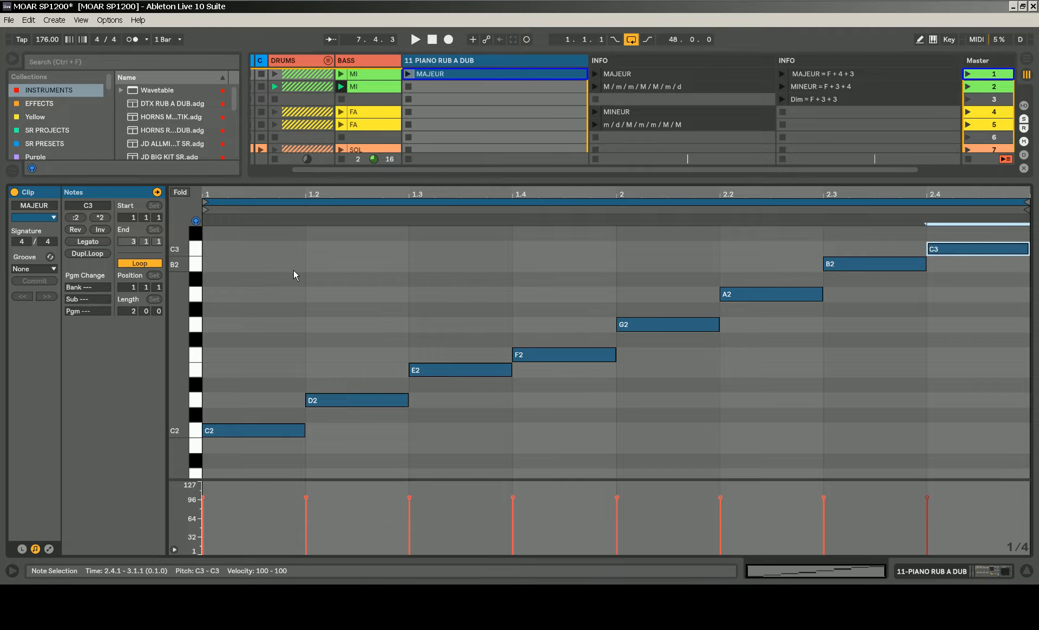
{"action": "left_click", "coordinate": [409, 75]}
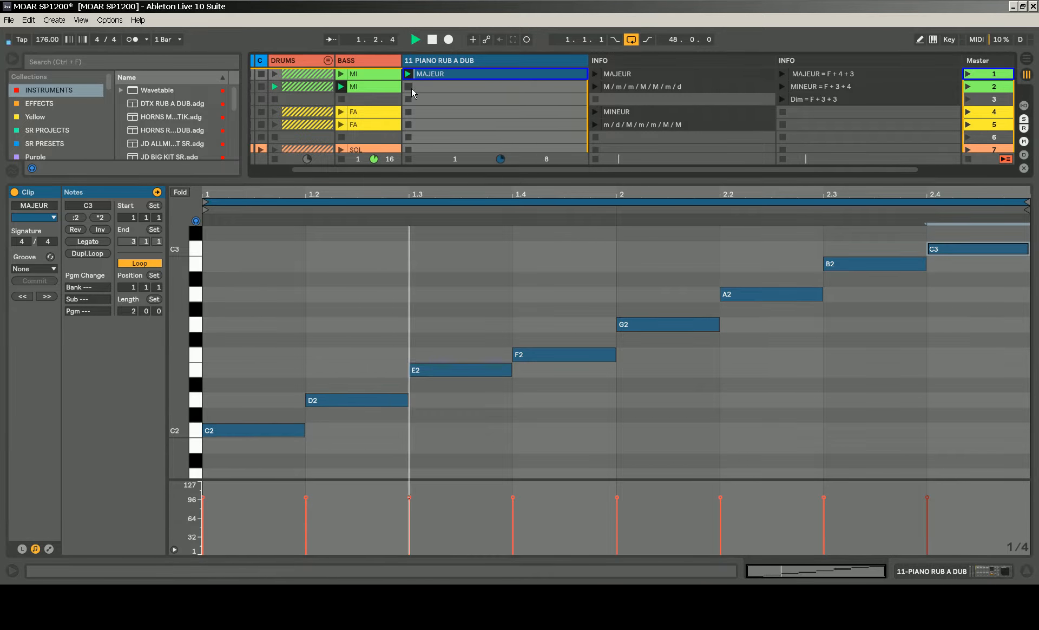
{"action": "key", "text": "space"}
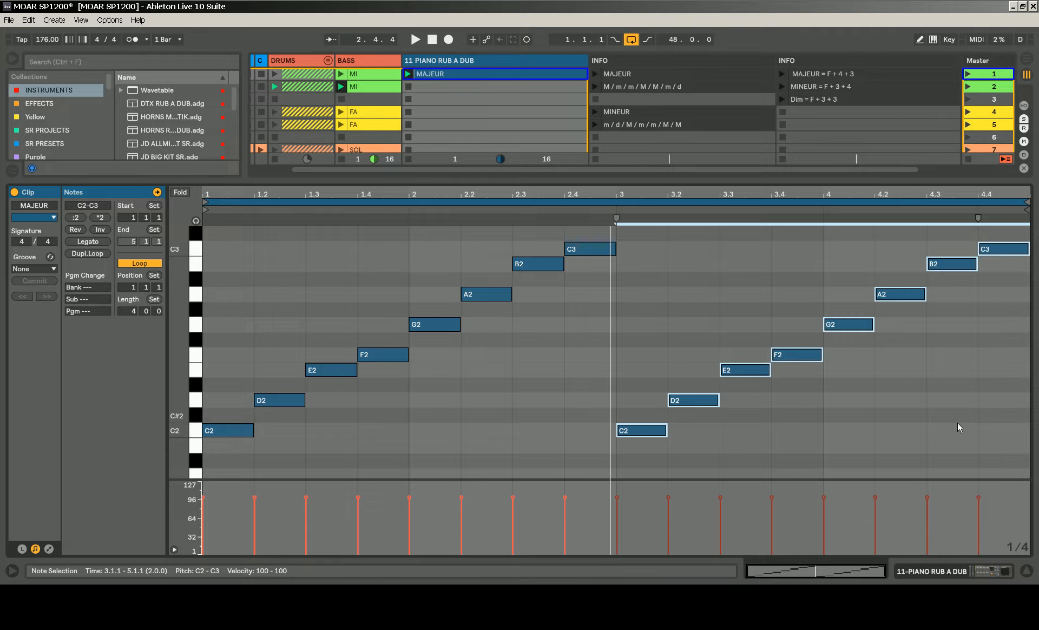
- Delete the duplicated notes in bars 3 and 4 and stretch the C2 to C3 scale to fill the four-bar loop
{"action": "key", "text": "Delete"}
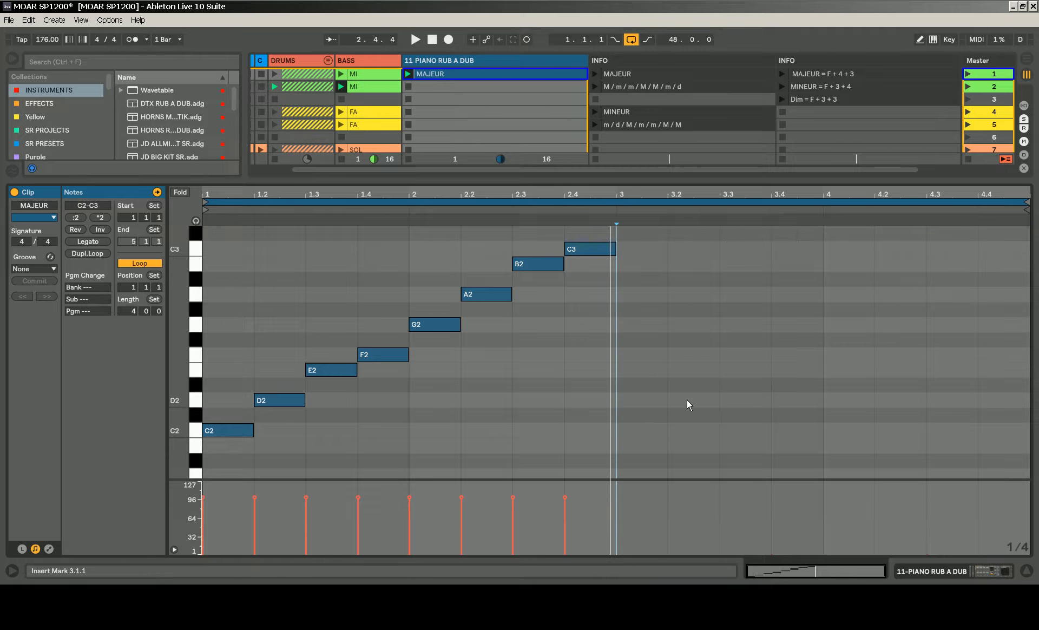
{"action": "left_click_drag", "start_coordinate": [602, 462], "coordinate": [223, 230]}
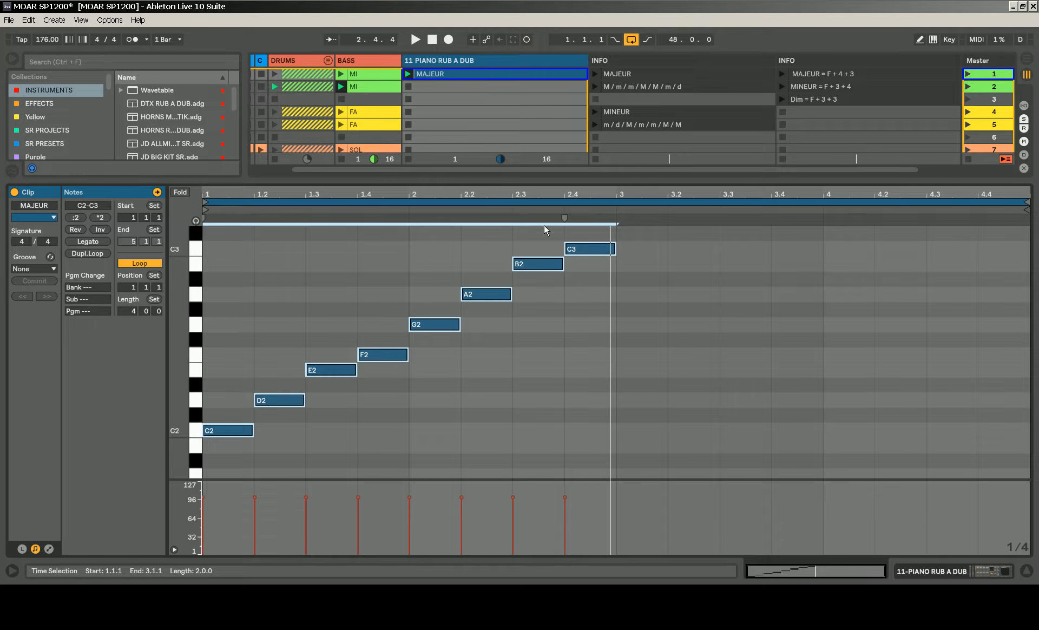
{"action": "mouse_move", "coordinate": [564, 219]}
{"action": "left_mouse_down"}
{"action": "mouse_move", "coordinate": [912, 212]}
{"action": "mouse_move", "coordinate": [397, 219]}
{"action": "left_mouse_up"}
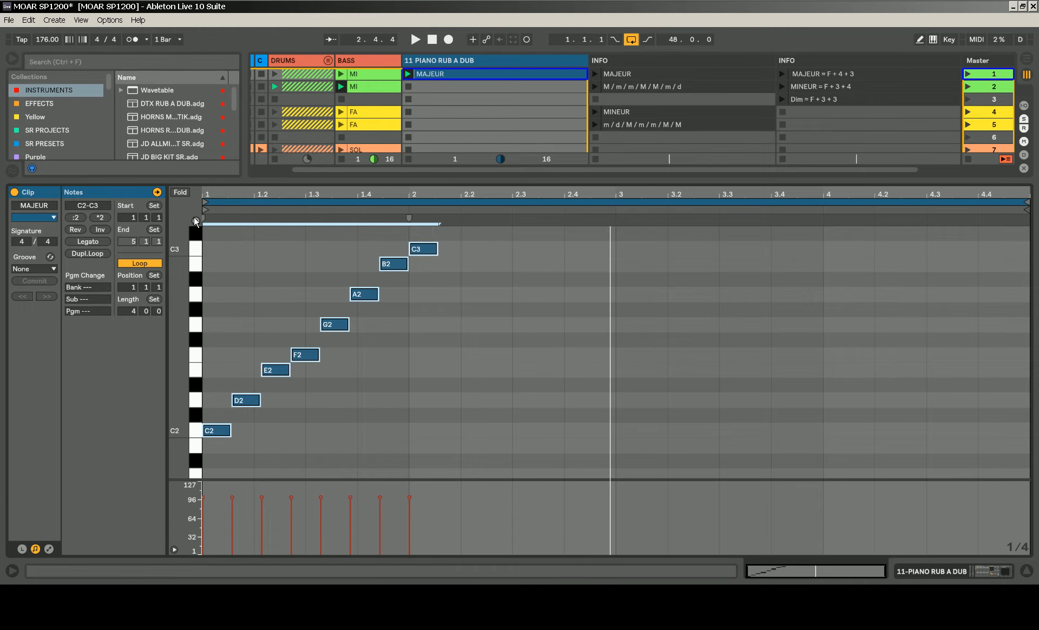
{"action": "mouse_move", "coordinate": [204, 219]}
{"action": "left_mouse_down"}
{"action": "mouse_move", "coordinate": [869, 228]}
{"action": "mouse_move", "coordinate": [434, 224]}
{"action": "mouse_move", "coordinate": [1028, 218]}
{"action": "left_mouse_up"}
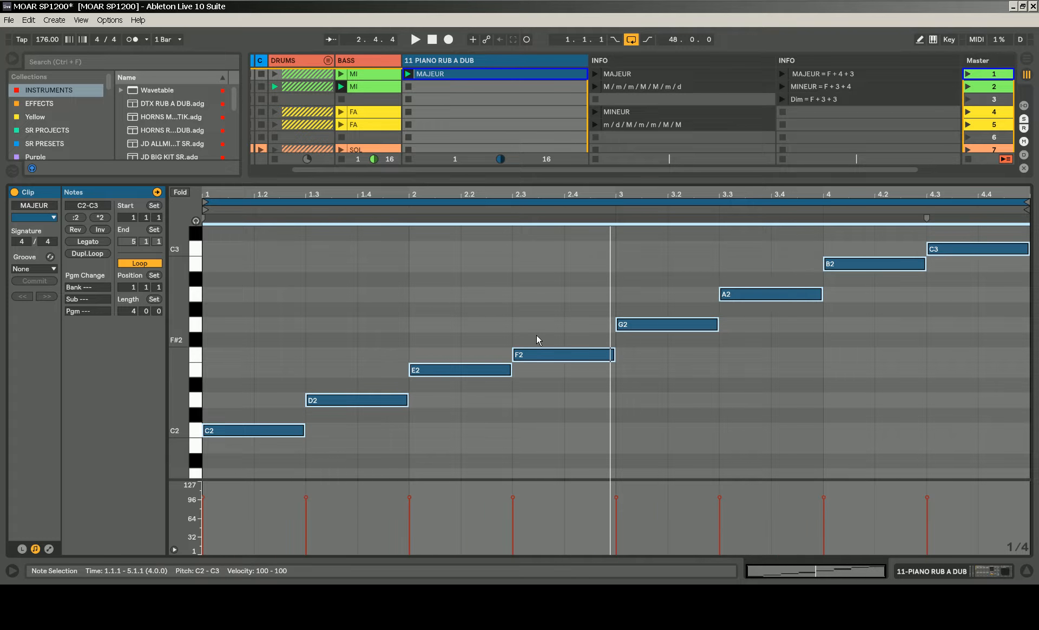
- Play the stretched scale through to listen to it, and stop playback
{"action": "key", "text": "space"}
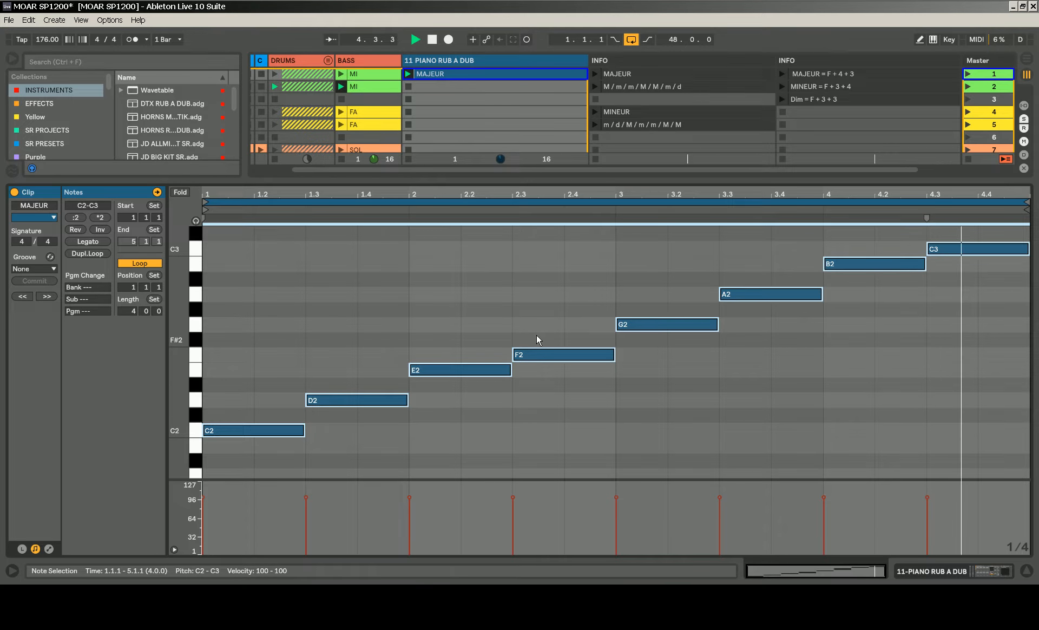
{"action": "key", "text": "space"}
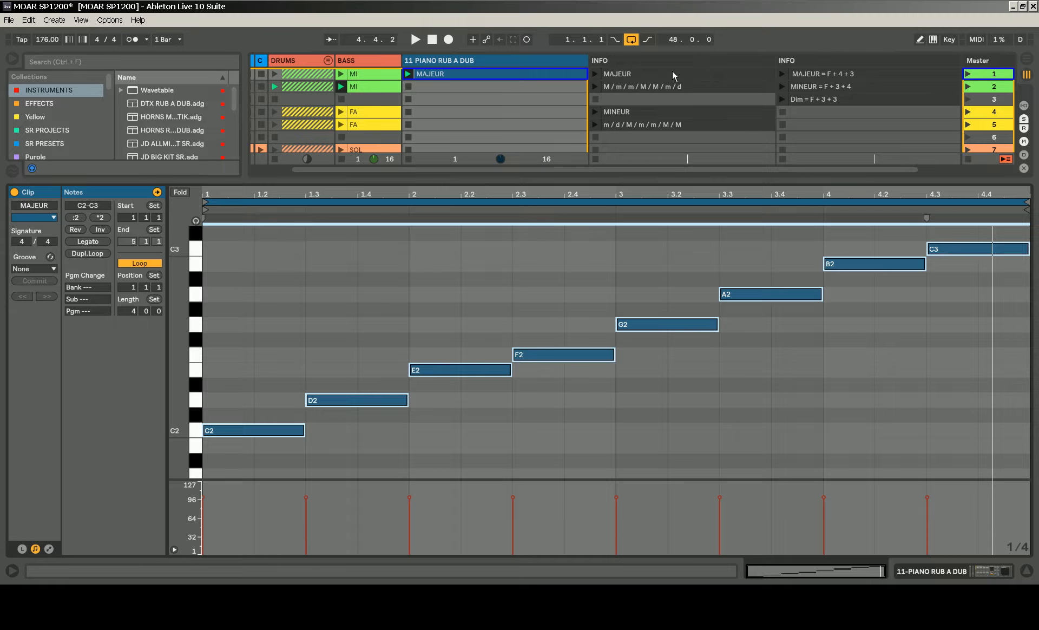
{"action": "mouse_move", "coordinate": [597, 5]}
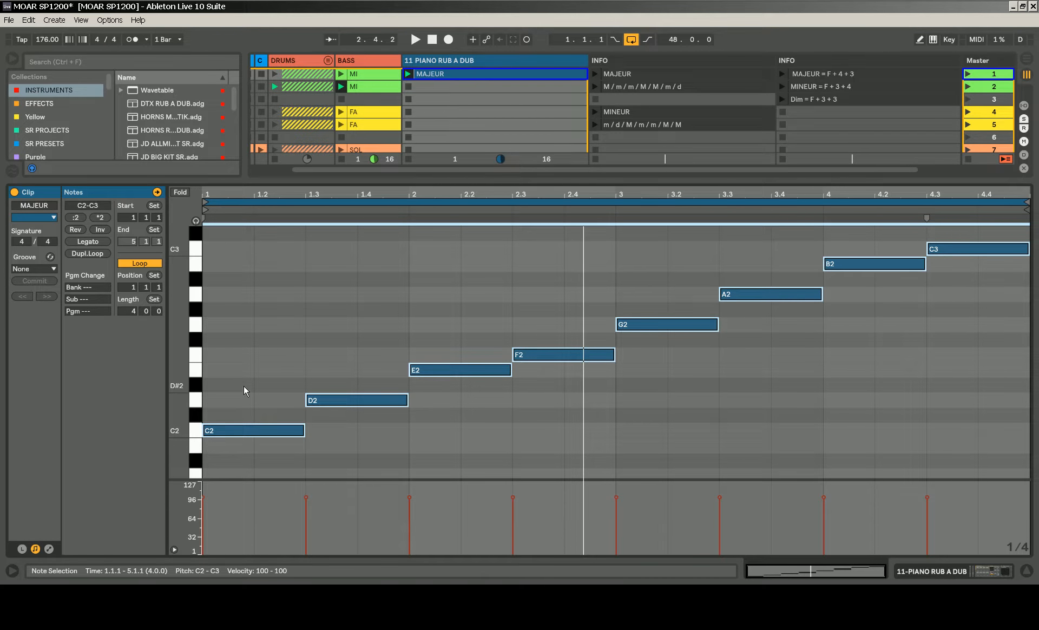
- Build a C major chord at the clip start by adding half-note E2 and G2 above C2, and play it
{"action": "left_click", "coordinate": [245, 430]}
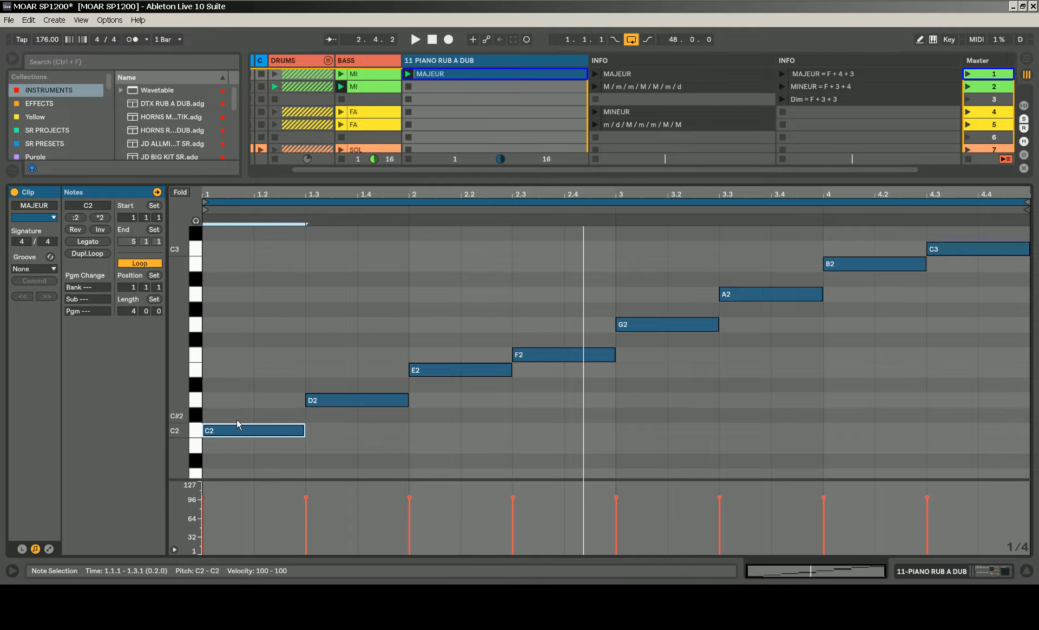
{"action": "double_click", "coordinate": [245, 364]}
{"action": "left_click_drag", "start_coordinate": [253, 369], "coordinate": [305, 369]}
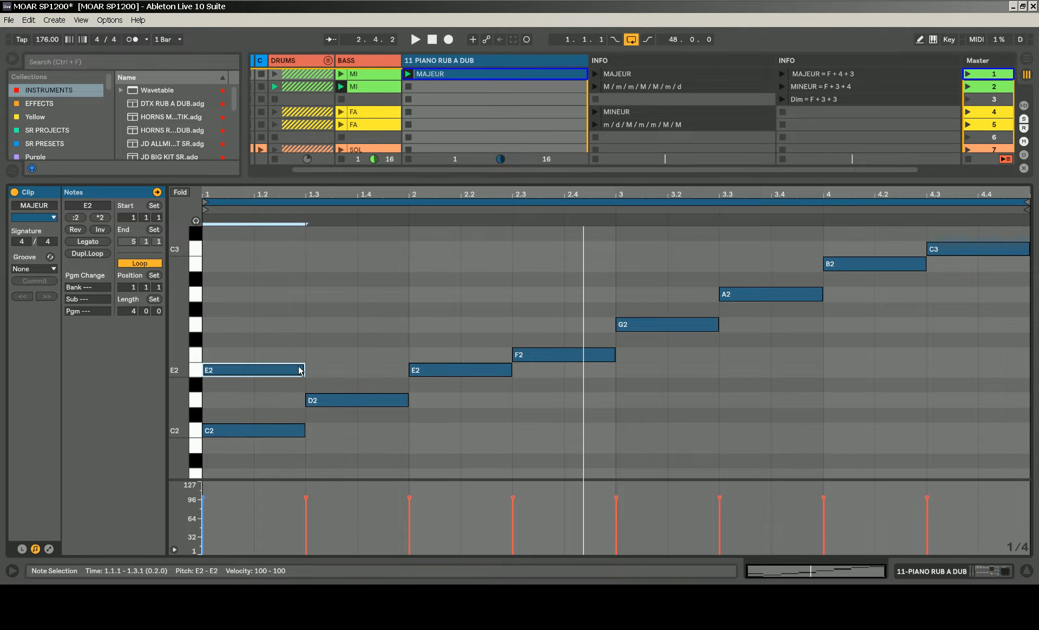
{"action": "double_click", "coordinate": [231, 325]}
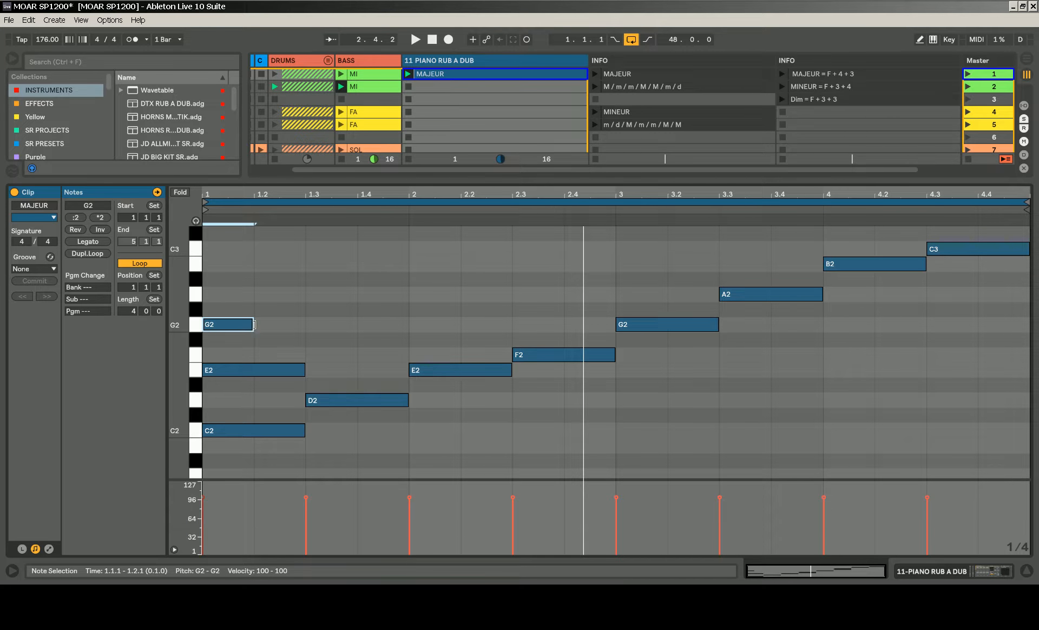
{"action": "left_click_drag", "start_coordinate": [252, 325], "coordinate": [305, 325]}
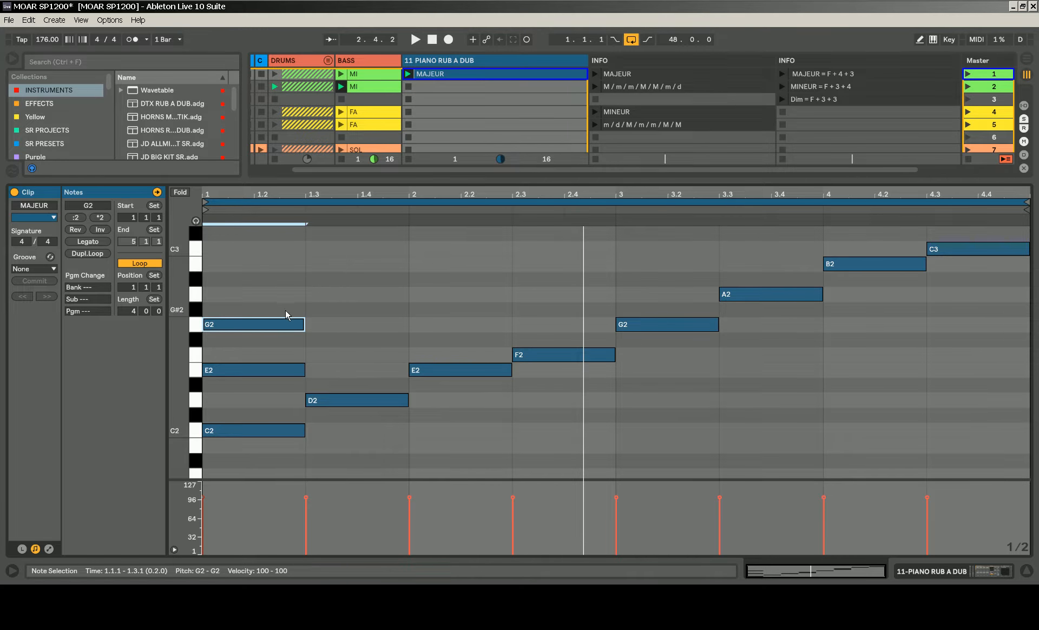
{"action": "key", "text": "space"}
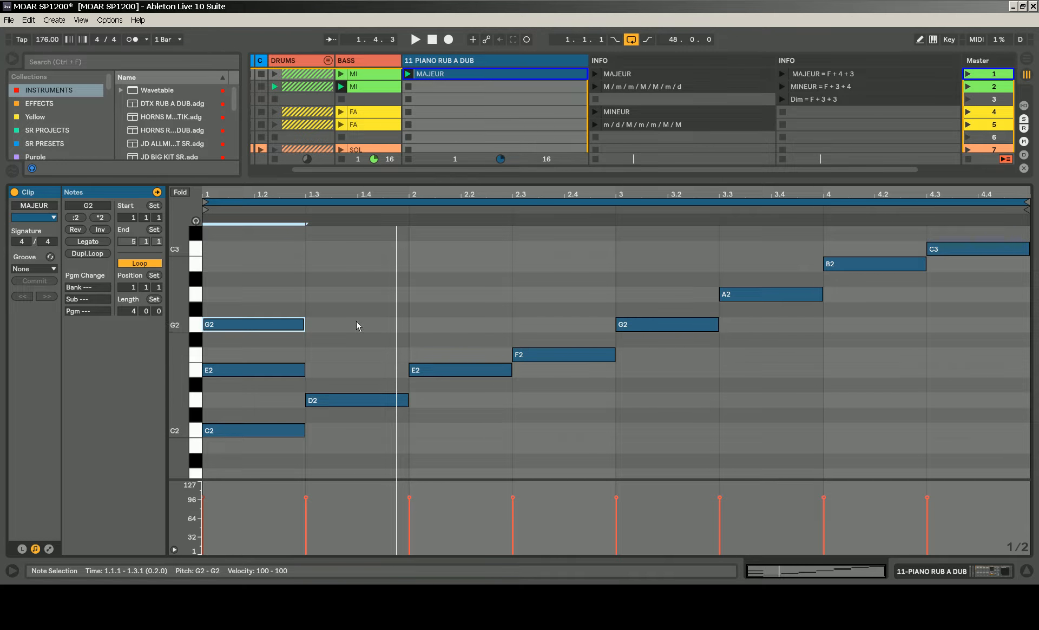
- Build minor triads on D2 and E2 by copying both notes up 3 and 7 semitones, and play them
{"action": "left_click_drag", "start_coordinate": [360, 341], "coordinate": [454, 418]}
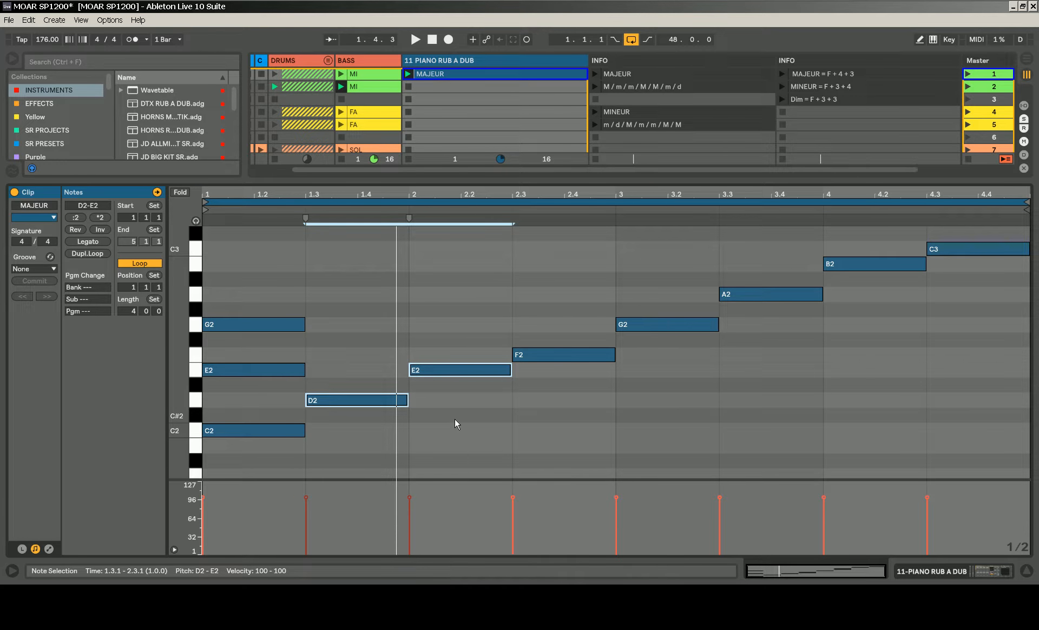
{"action": "key", "text": "Up"}
{"action": "key", "text": "Up"}
{"action": "key", "text": "Up"}
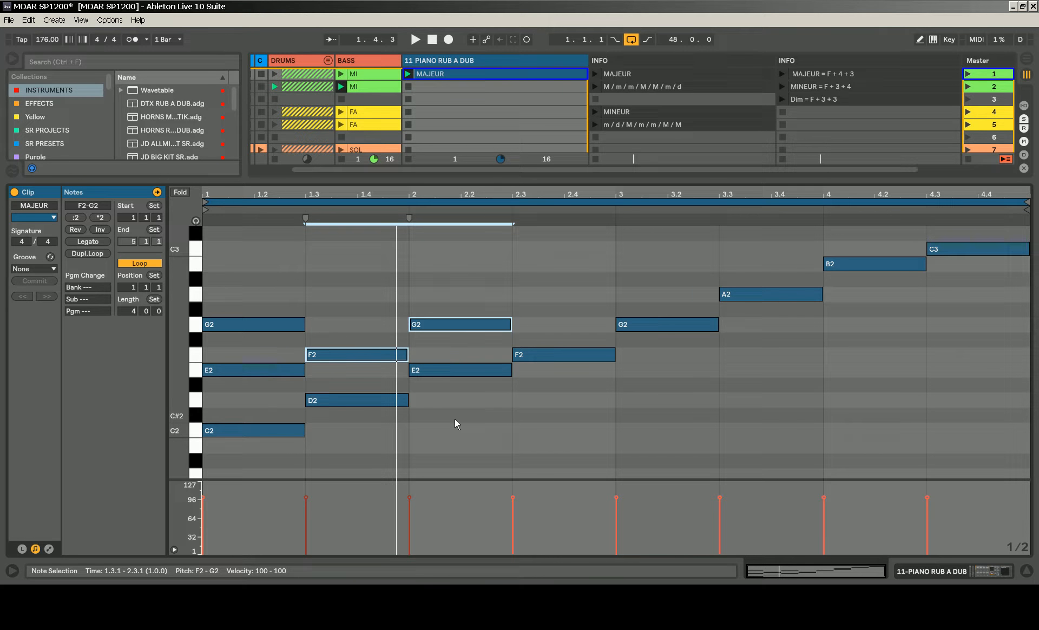
{"action": "key", "text": "Up"}
{"action": "key", "text": "Up"}
{"action": "key", "text": "Up"}
{"action": "key", "text": "Up"}
{"action": "key", "text": "space"}
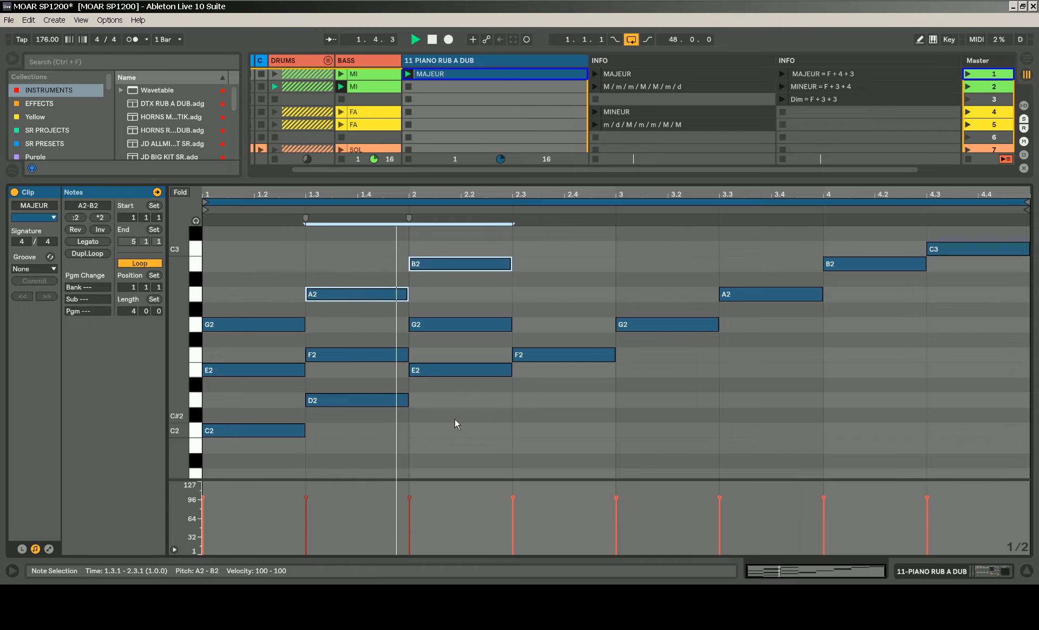
{"action": "key", "text": "space"}
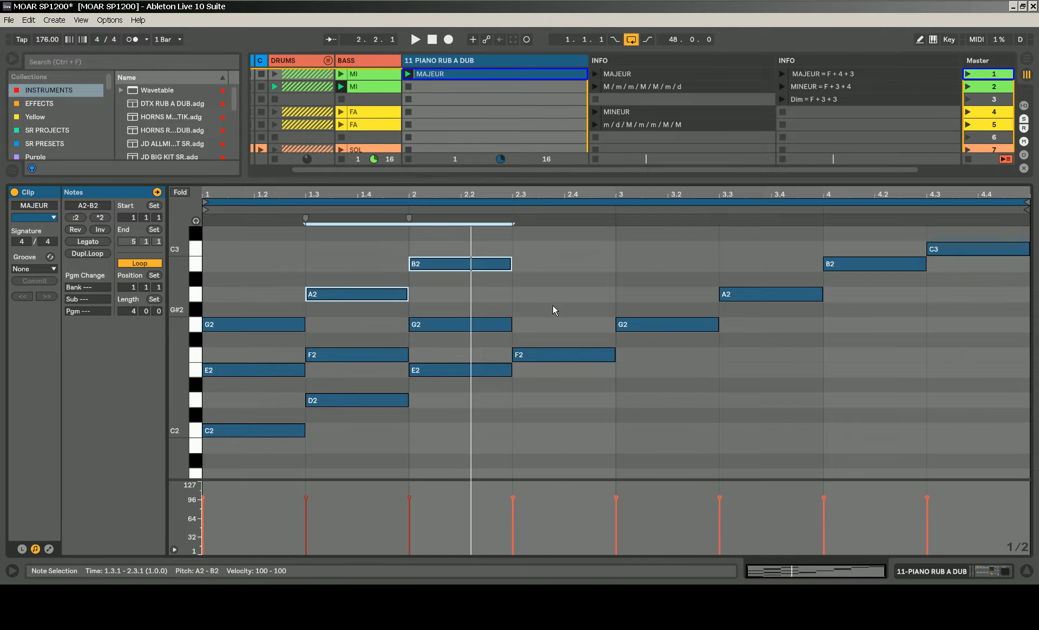
- Build major triads on F2 and G2 by copying both notes up 4 and 7 semitones, and play them
{"action": "left_click_drag", "start_coordinate": [553, 304], "coordinate": [654, 398]}
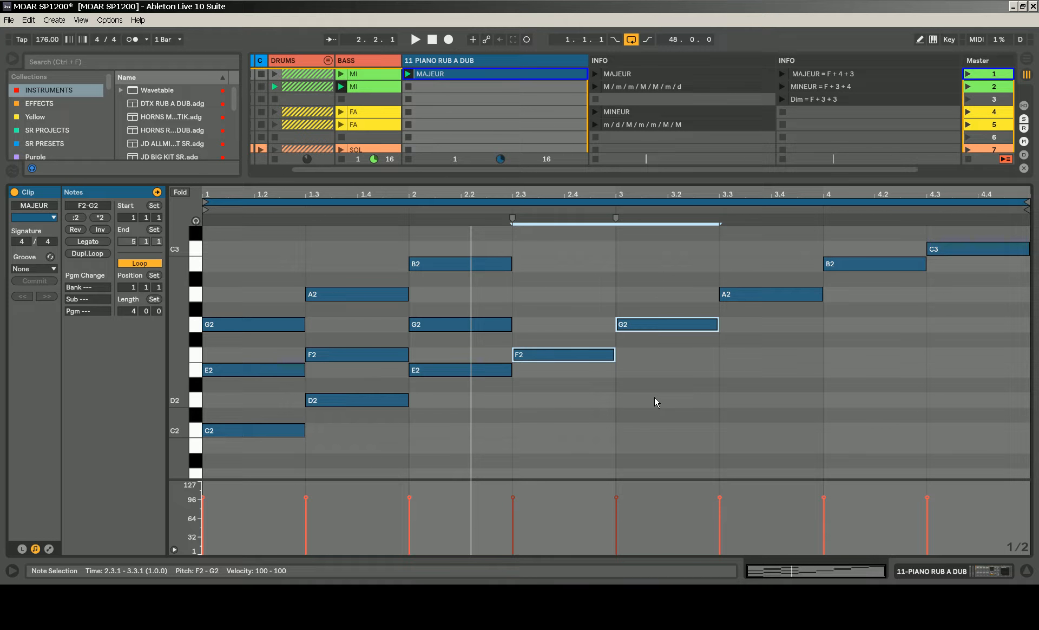
{"action": "key", "text": "Up"}
{"action": "key", "text": "Up"}
{"action": "key", "text": "Up"}
{"action": "key", "text": "Up"}
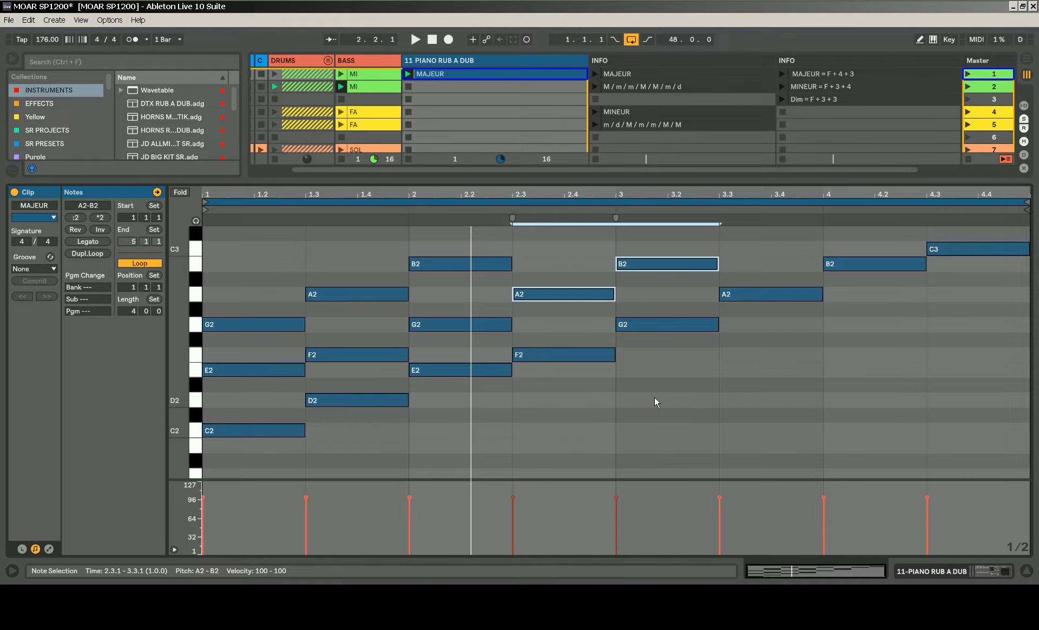
{"action": "key", "text": "Up"}
{"action": "key", "text": "Up"}
{"action": "key", "text": "Up"}
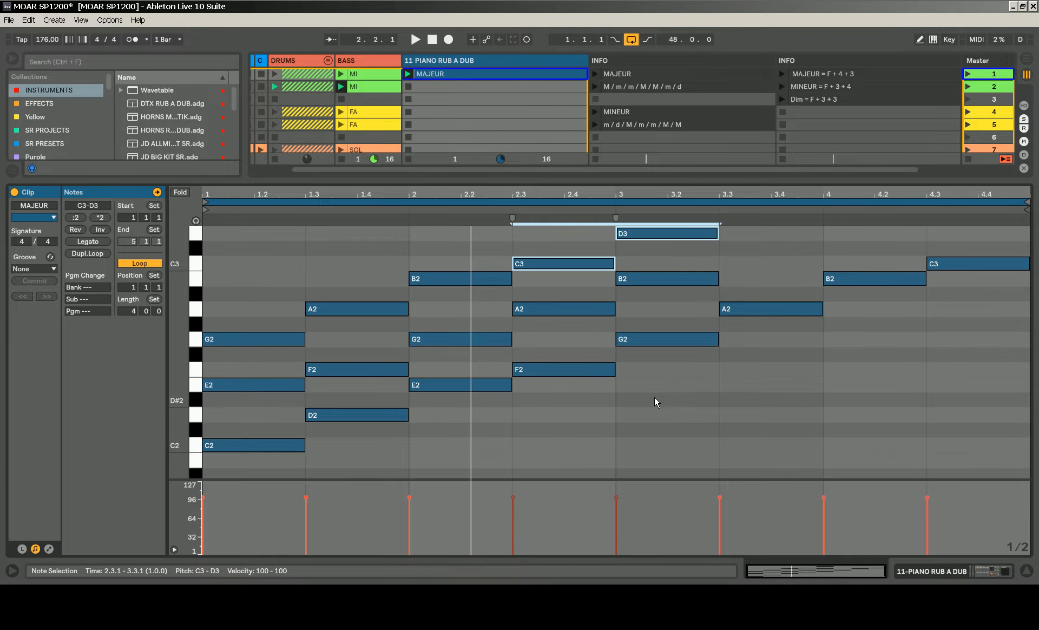
{"action": "key", "text": "space"}
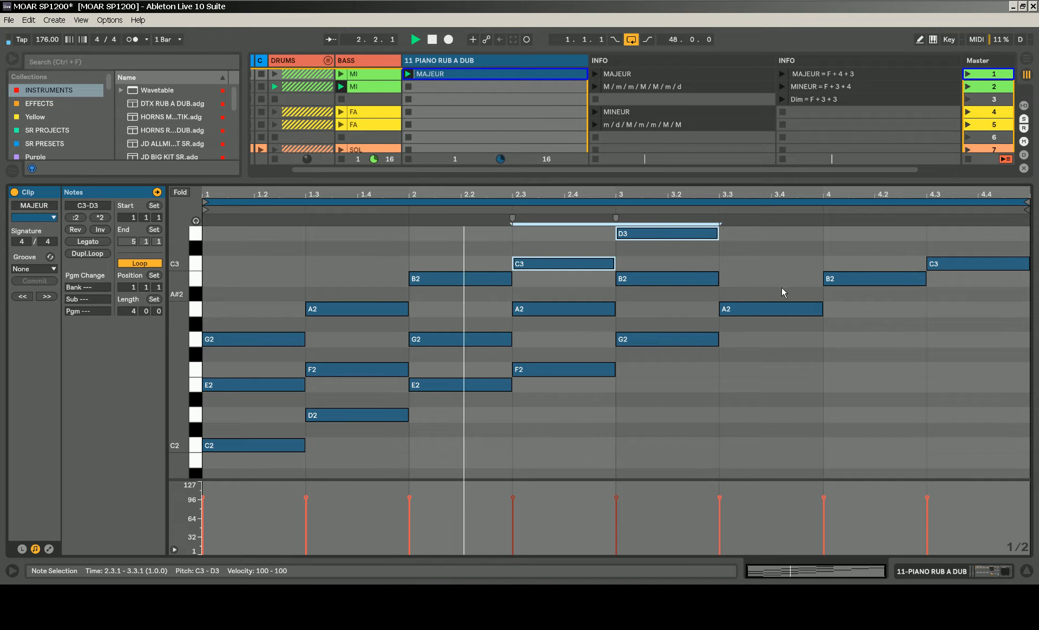
{"action": "key", "text": "space"}
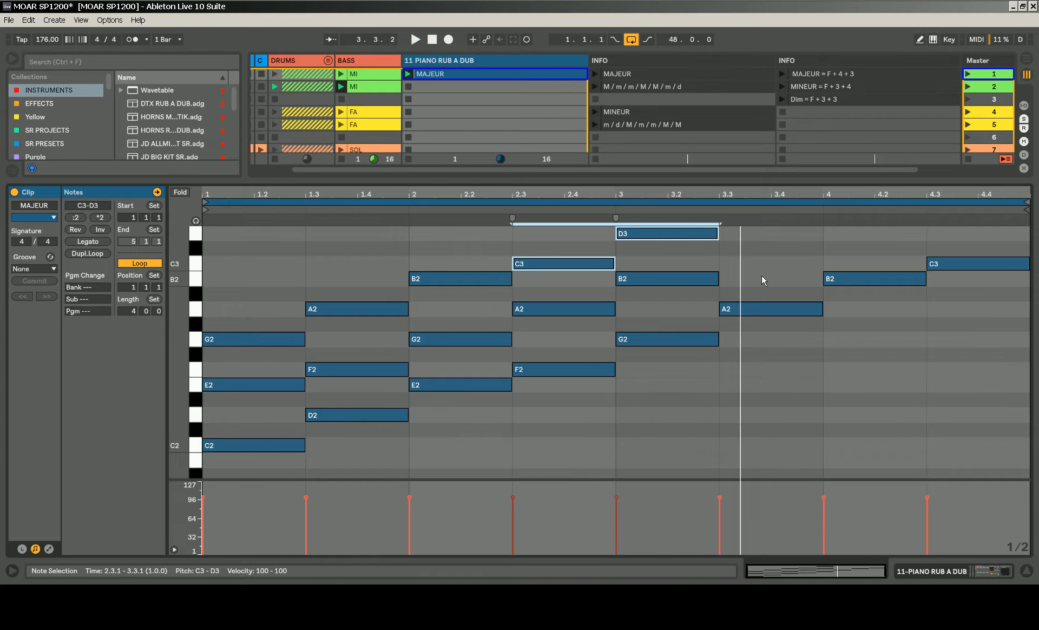
- Build a minor triad on A2 by adding half-note C3 and E3, and a diminished triad on B2 by adding D3 and F3
{"action": "left_click", "coordinate": [764, 309]}
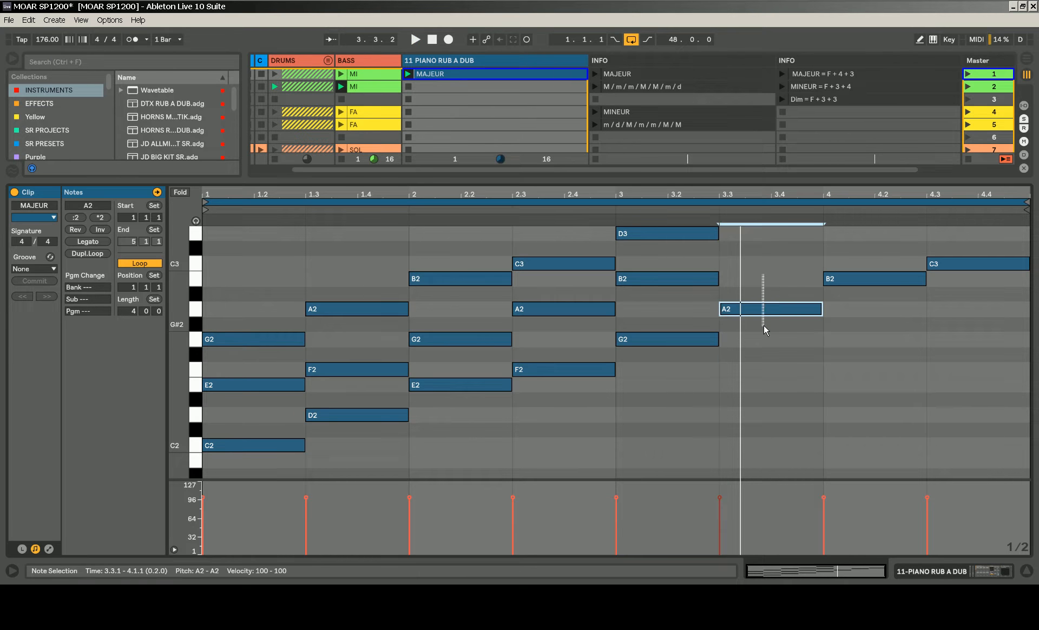
{"action": "double_click", "coordinate": [773, 263]}
{"action": "scroll", "coordinate": [774, 261], "scroll_direction": "up", "scroll_amount": 2}
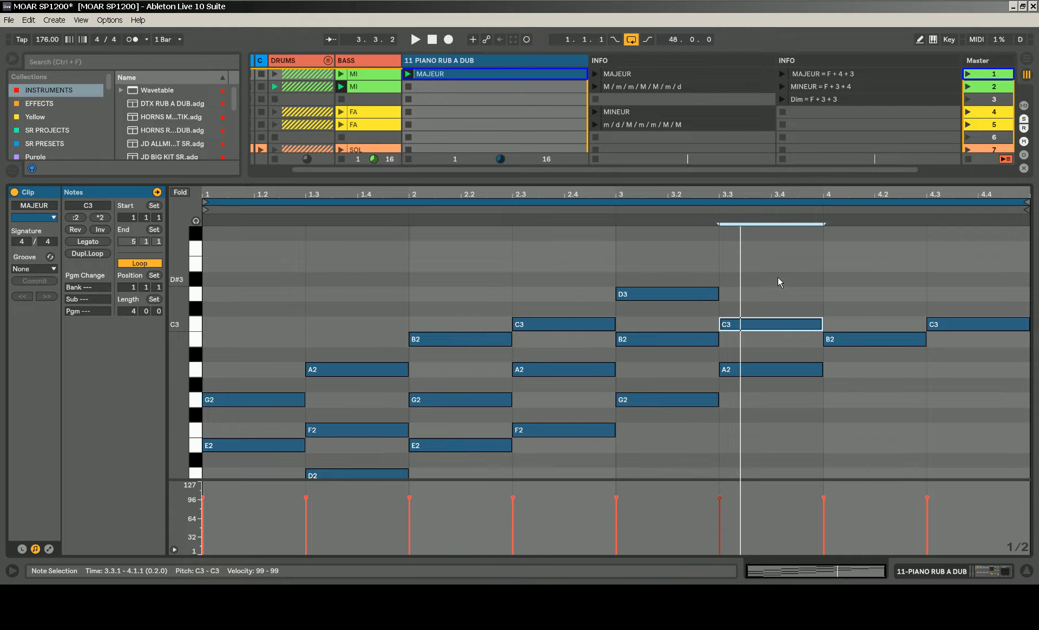
{"action": "double_click", "coordinate": [780, 264]}
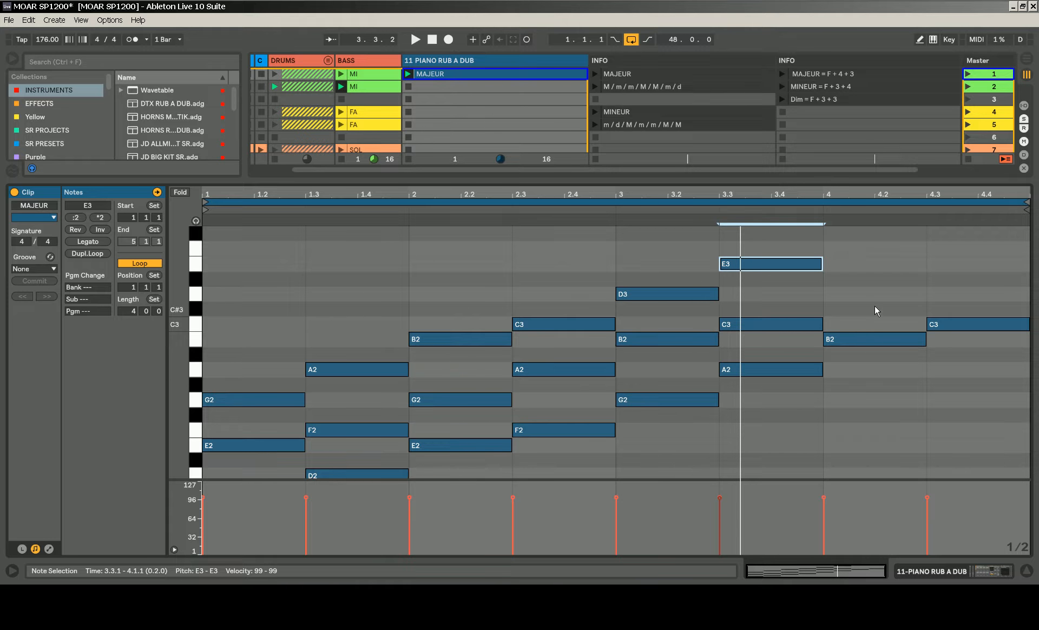
{"action": "double_click", "coordinate": [882, 292]}
{"action": "double_click", "coordinate": [877, 248]}
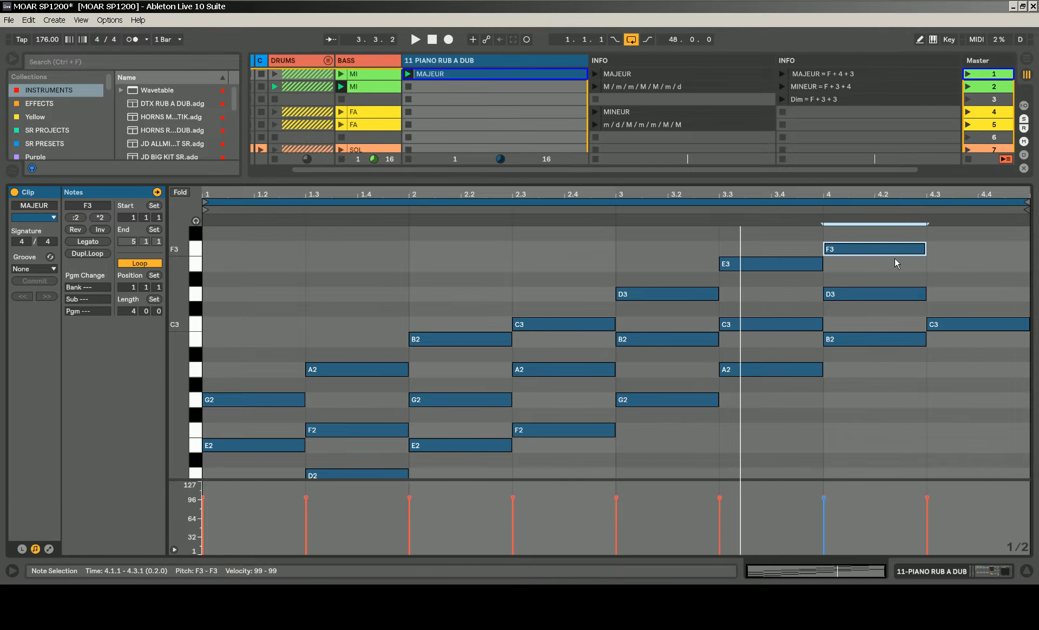
- Build a major triad on the final C3 by adding half-note E3 and G3, and play it
{"action": "left_click_drag", "start_coordinate": [985, 273], "coordinate": [998, 373]}
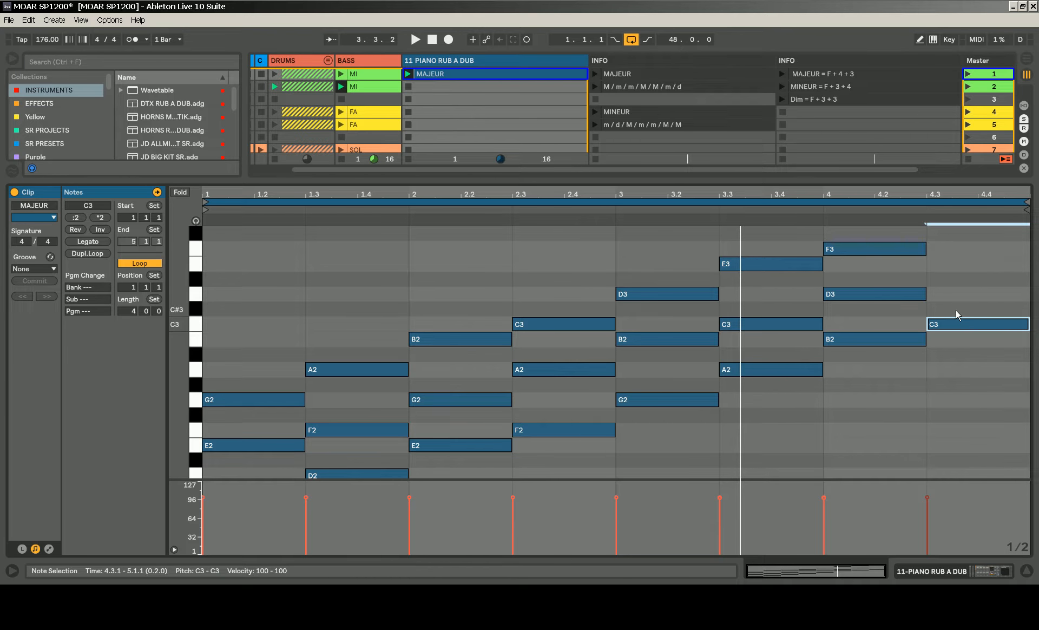
{"action": "double_click", "coordinate": [972, 265]}
{"action": "scroll", "coordinate": [972, 267], "scroll_direction": "up", "scroll_amount": 2}
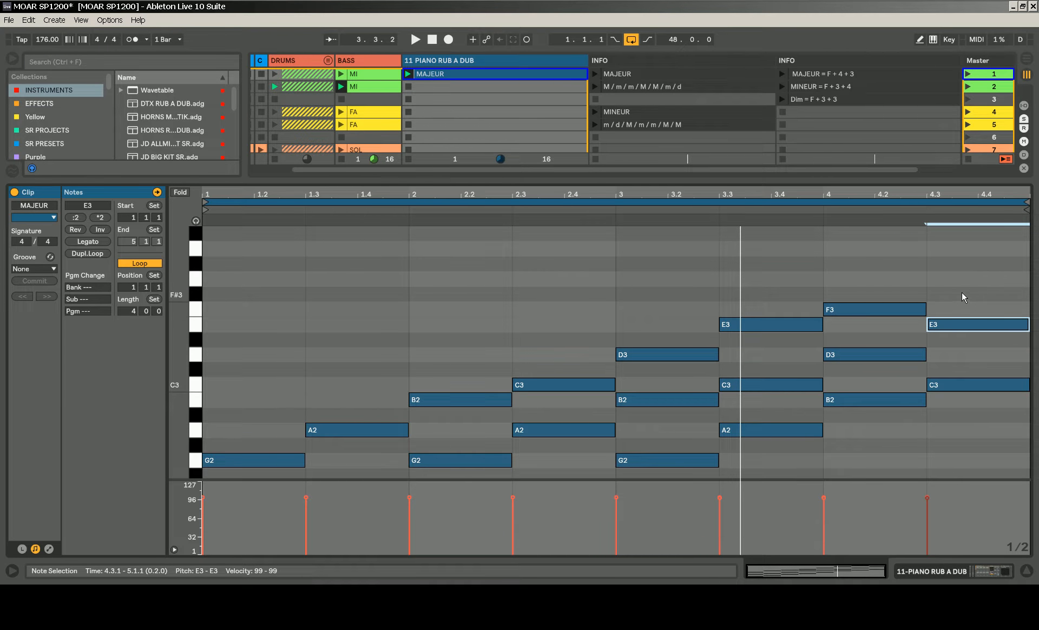
{"action": "double_click", "coordinate": [965, 278]}
{"action": "key", "text": "space"}
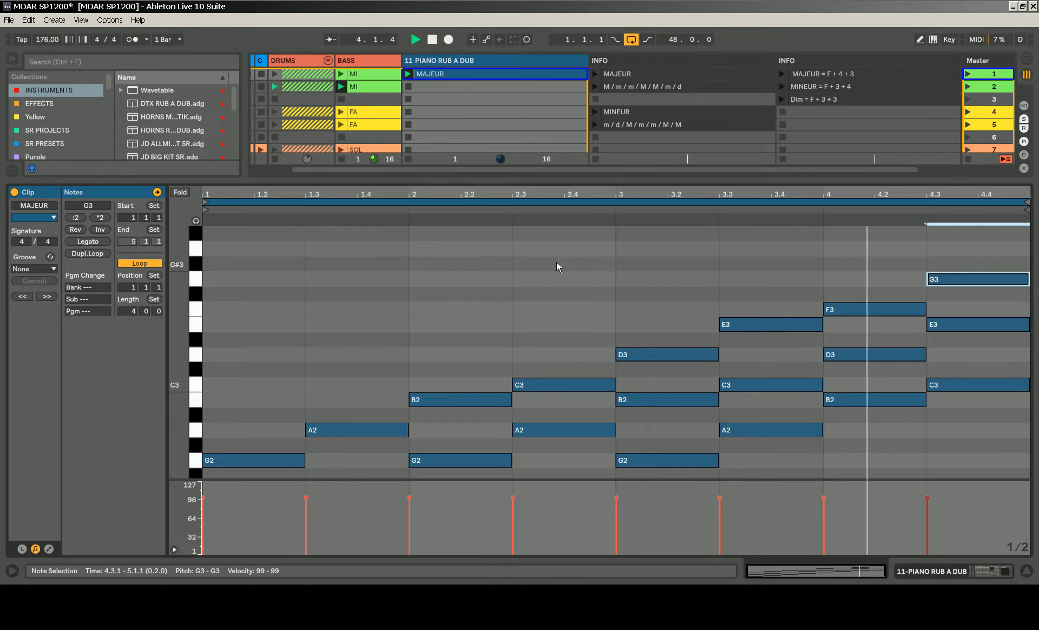
{"action": "key", "text": "space"}
- Select all the triads in the clip and transpose them up 4 semitones so the first chord is rooted on E2
{"action": "scroll", "coordinate": [353, 267], "scroll_direction": "down", "scroll_amount": 3}
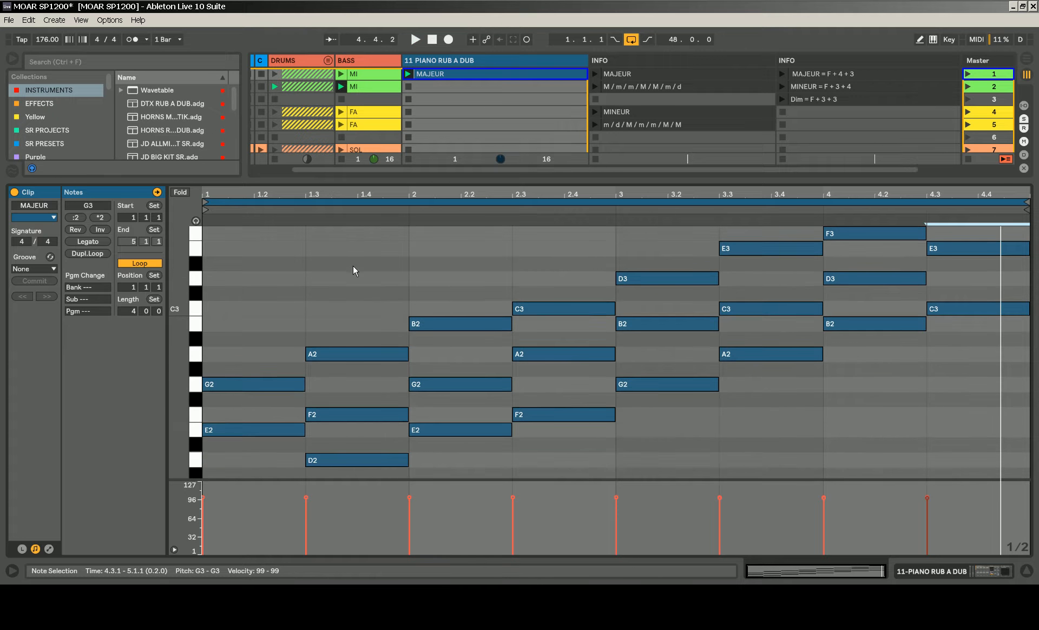
{"action": "scroll", "coordinate": [262, 450], "scroll_direction": "down", "scroll_amount": 1}
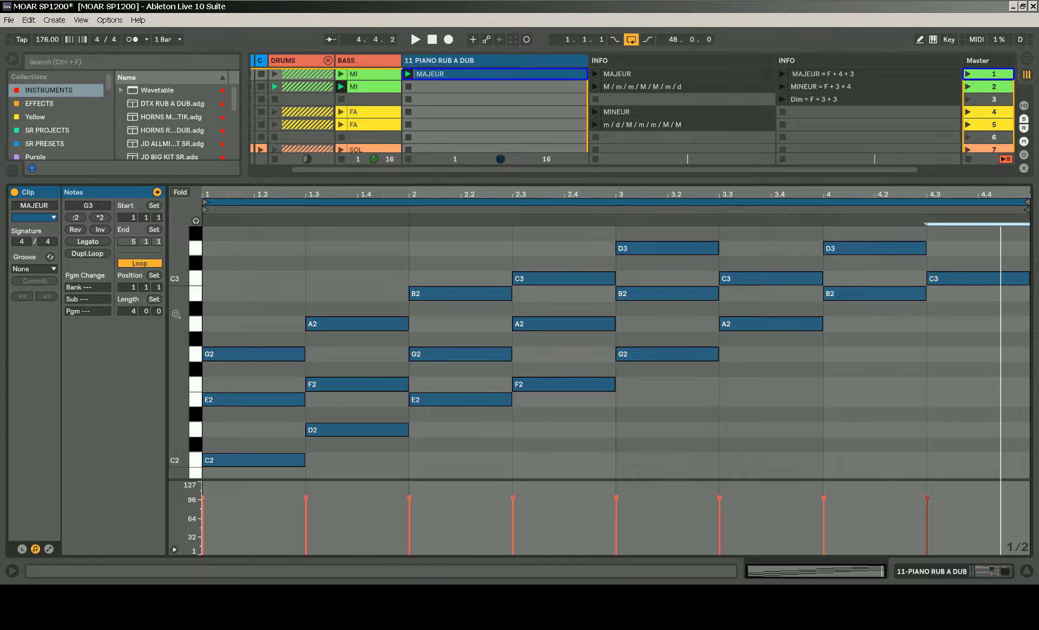
{"action": "mouse_move", "coordinate": [177, 314]}
{"action": "left_mouse_down"}
{"action": "mouse_move", "coordinate": [185, 313]}
{"action": "mouse_move", "coordinate": [177, 313]}
{"action": "left_mouse_up"}
{"action": "scroll", "coordinate": [369, 414], "scroll_direction": "up", "scroll_amount": 3}
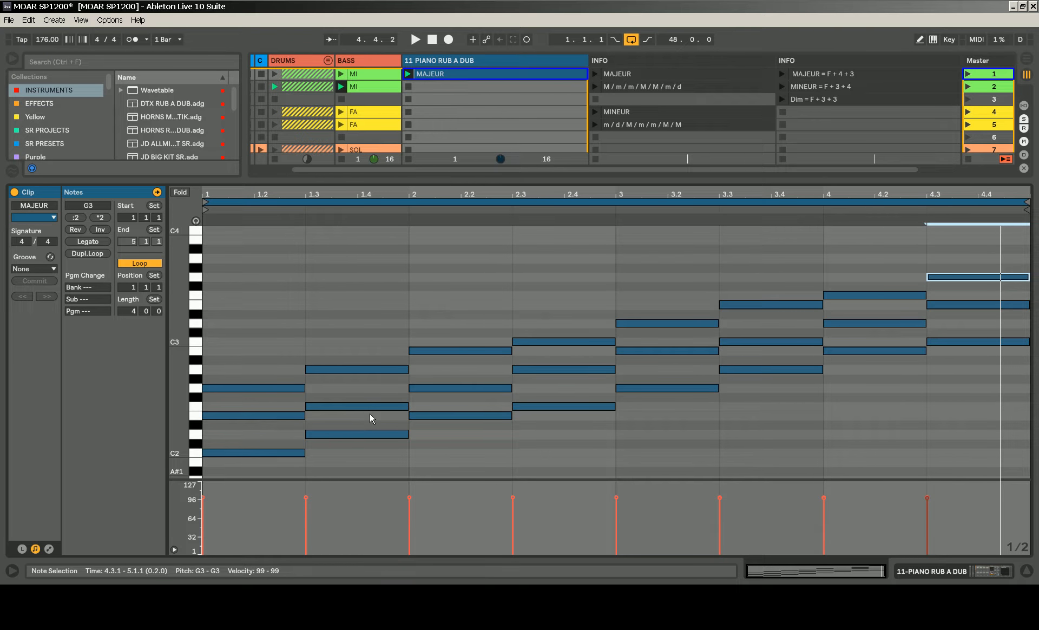
{"action": "left_click_drag", "start_coordinate": [258, 272], "coordinate": [1022, 455]}
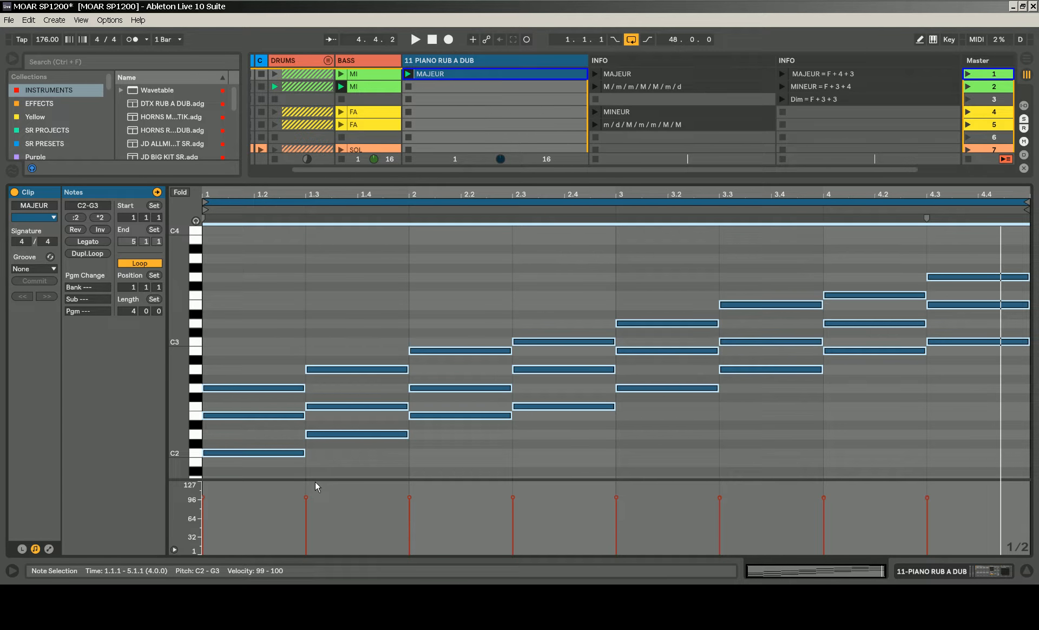
{"action": "key", "text": "Up"}
{"action": "key", "text": "Up"}
{"action": "key", "text": "Up"}
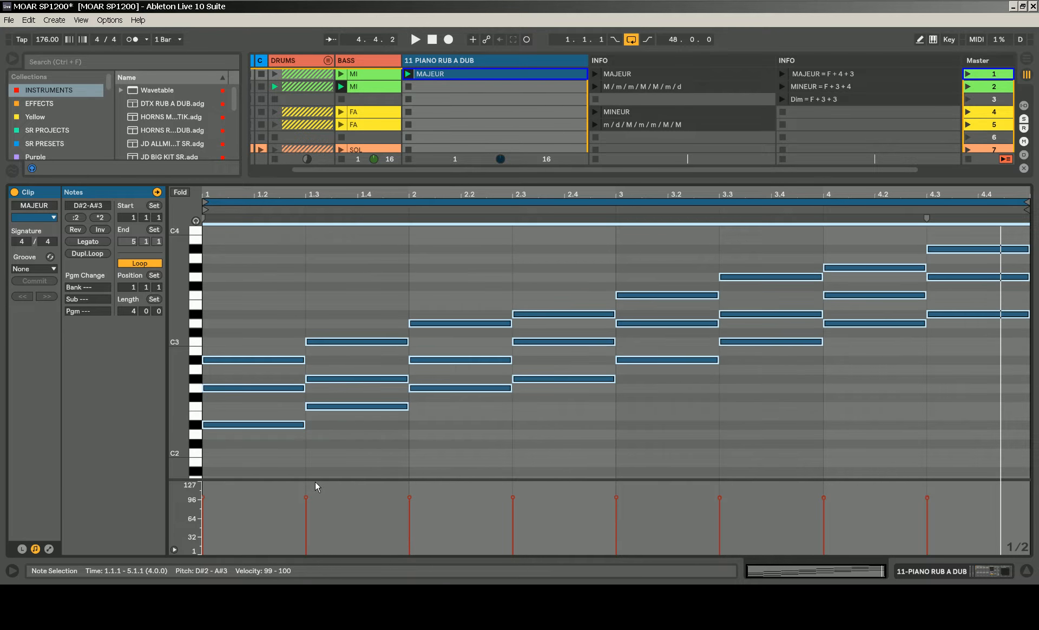
{"action": "key", "text": "Up"}
- Select the E2 root note, play the transposed chords and examine their note names across the whole range
{"action": "left_click", "coordinate": [257, 415]}
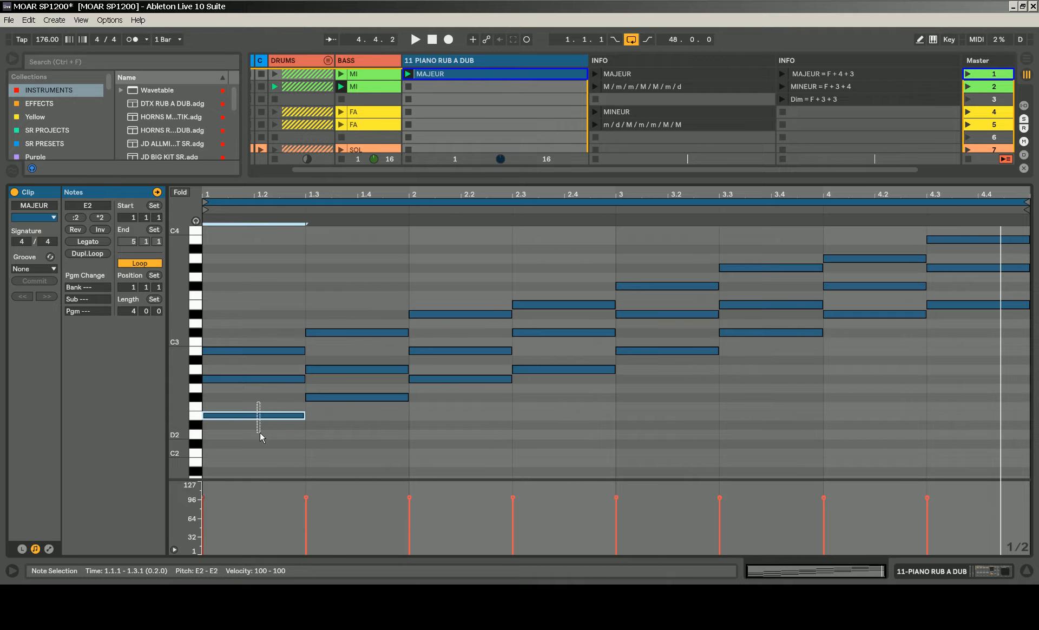
{"action": "left_click_drag", "start_coordinate": [180, 421], "coordinate": [195, 420]}
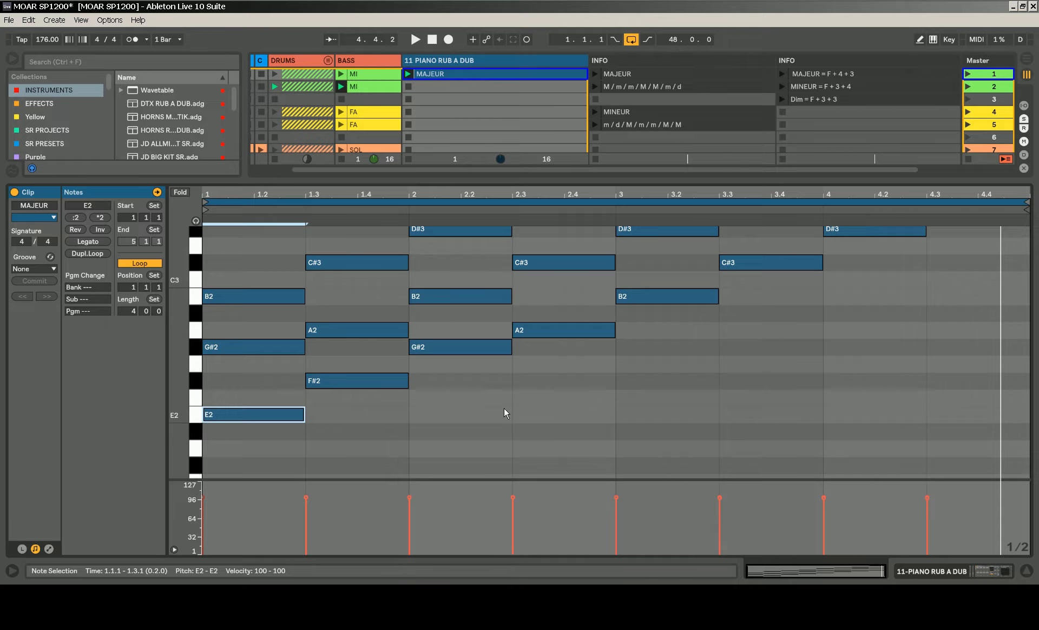
{"action": "key", "text": "space"}
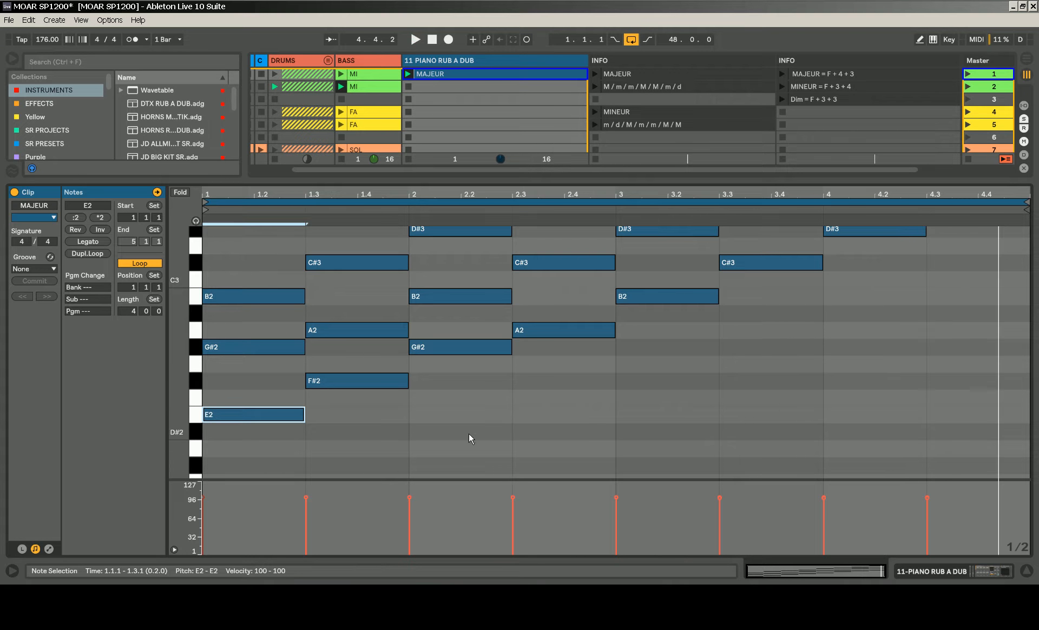
{"action": "scroll", "coordinate": [469, 434], "scroll_direction": "up", "scroll_amount": 5}
{"action": "scroll", "coordinate": [469, 430], "scroll_direction": "up", "scroll_amount": 3}
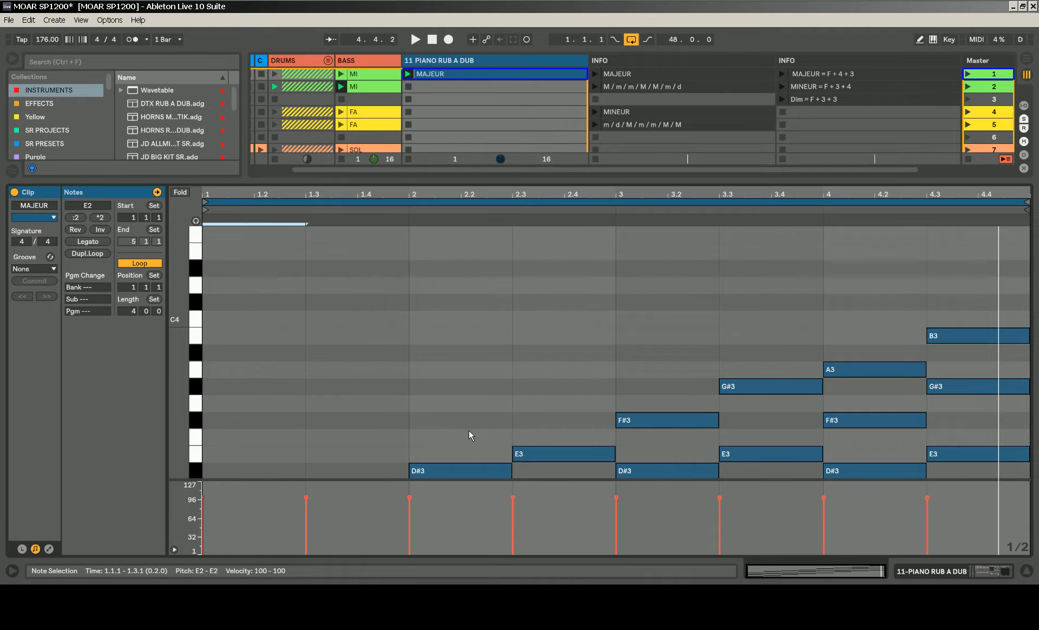
{"action": "scroll", "coordinate": [465, 386], "scroll_direction": "down", "scroll_amount": 6}
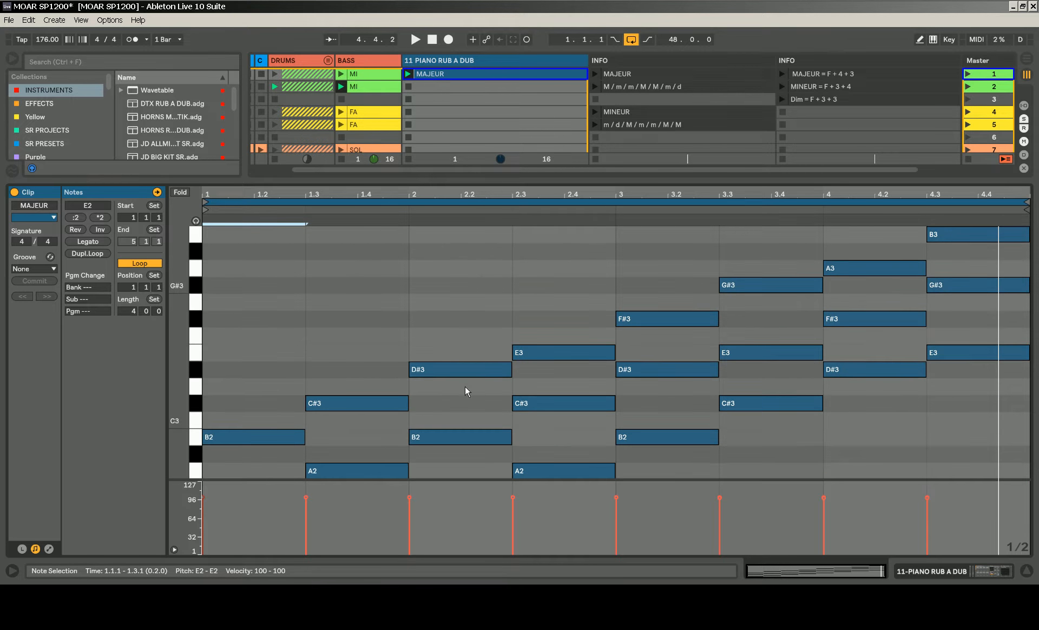
{"action": "scroll", "coordinate": [415, 363], "scroll_direction": "down", "scroll_amount": 2}
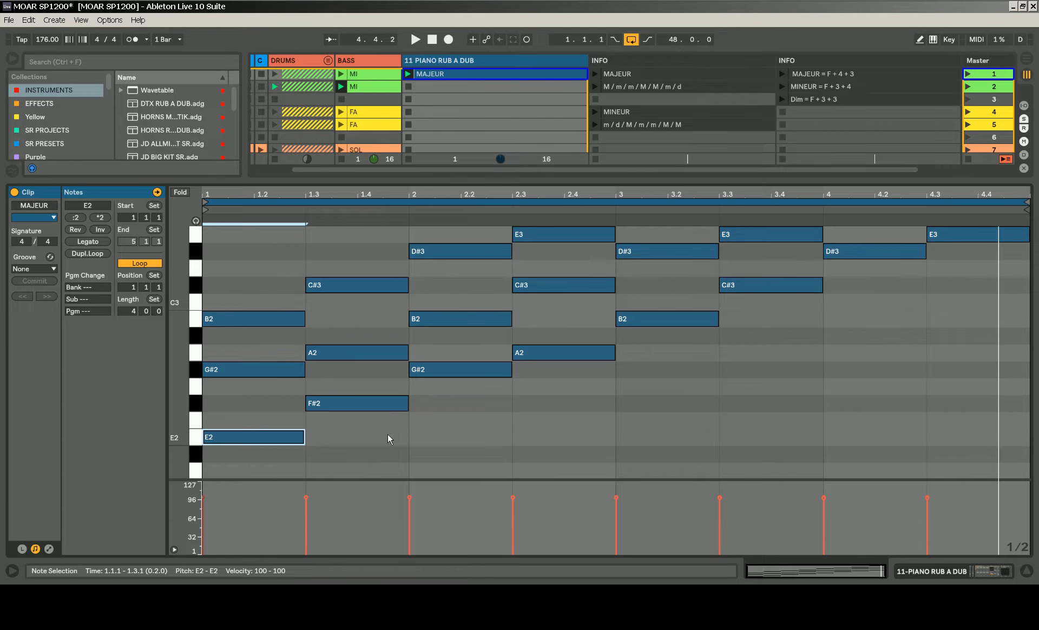
{"action": "scroll", "coordinate": [388, 433], "scroll_direction": "up", "scroll_amount": 1}
{"action": "scroll", "coordinate": [387, 434], "scroll_direction": "down", "scroll_amount": 2}
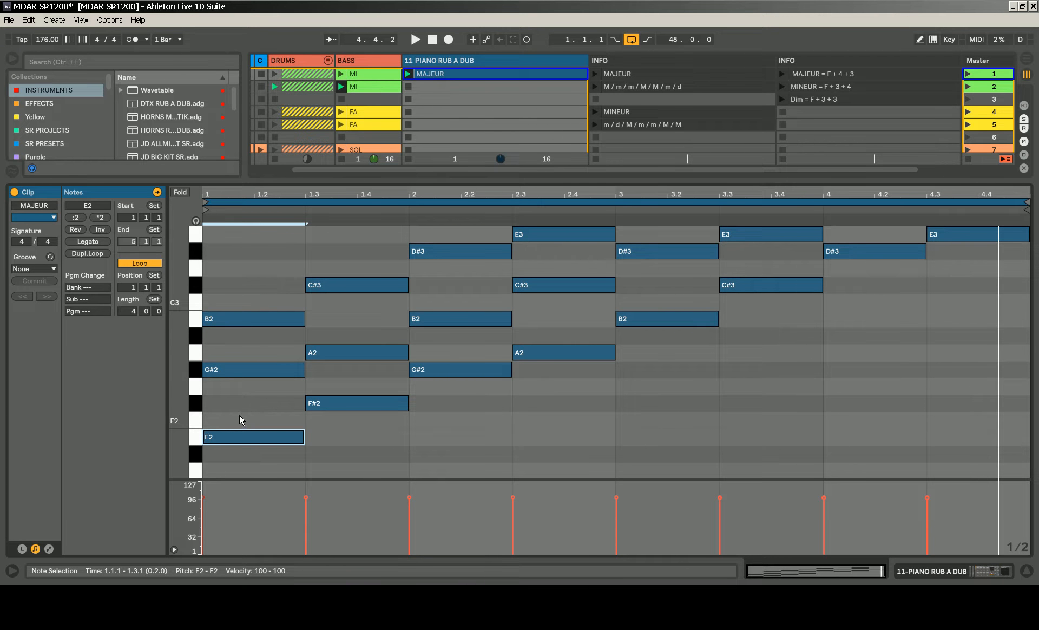
- Turn on note preview and audition the E2, G#2 and B2 notes of the first chord one by one
{"action": "left_click", "coordinate": [195, 221]}
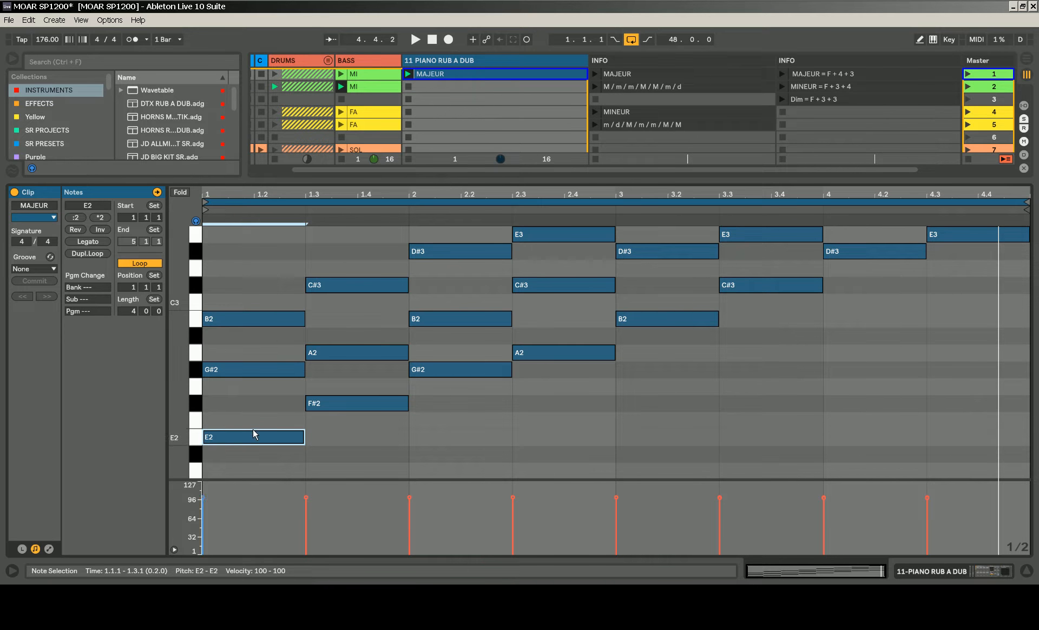
{"action": "left_click_drag", "start_coordinate": [250, 413], "coordinate": [248, 462]}
{"action": "left_click", "coordinate": [251, 348]}
{"action": "left_click_drag", "start_coordinate": [252, 349], "coordinate": [255, 401]}
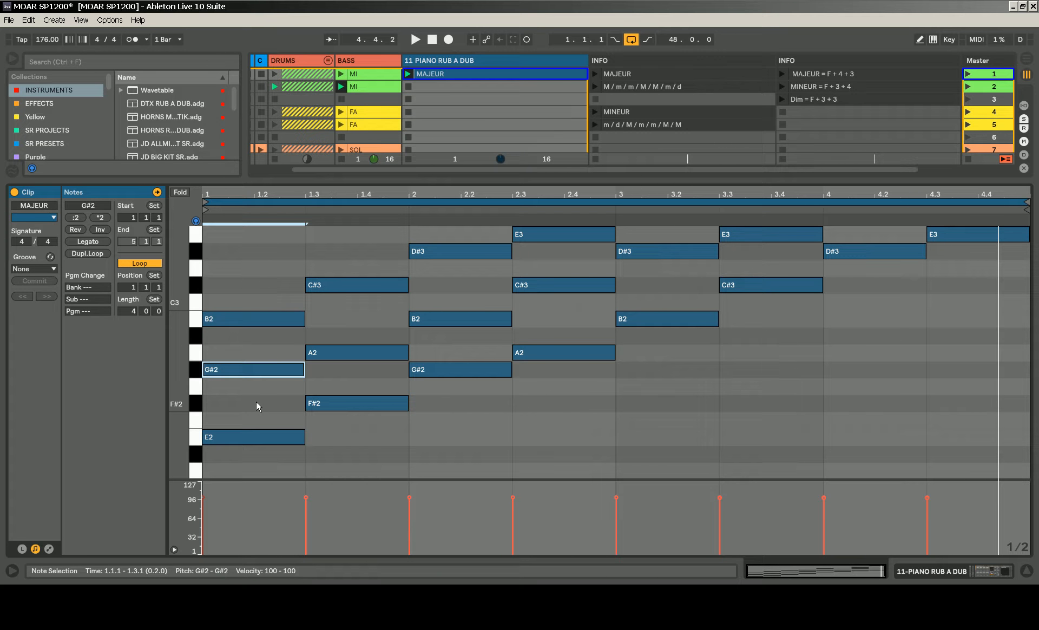
{"action": "left_click_drag", "start_coordinate": [259, 290], "coordinate": [254, 329]}
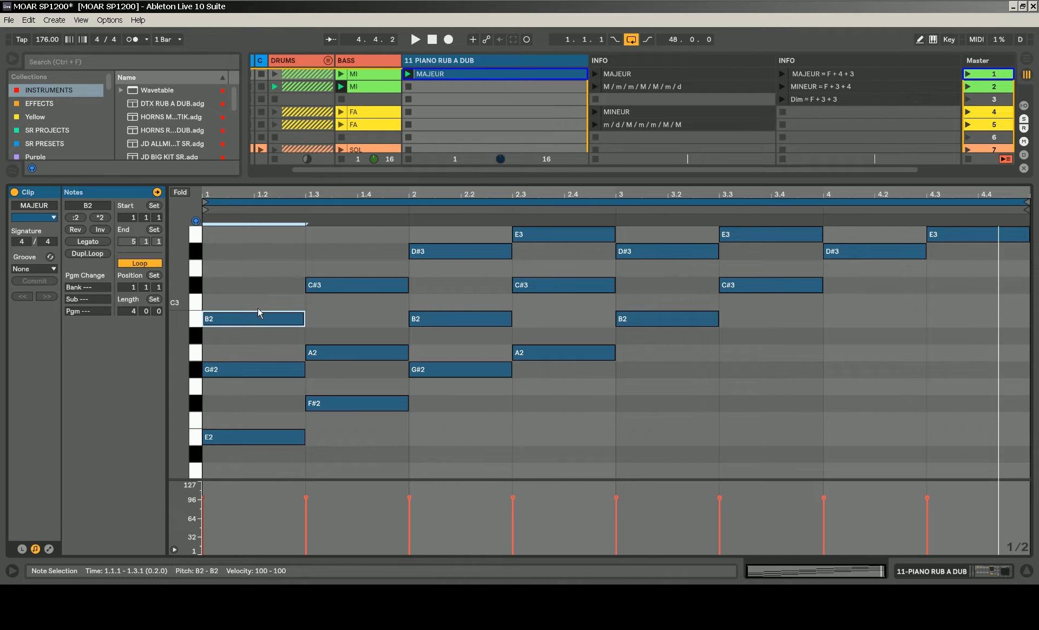
{"action": "left_click_drag", "start_coordinate": [181, 331], "coordinate": [149, 382]}
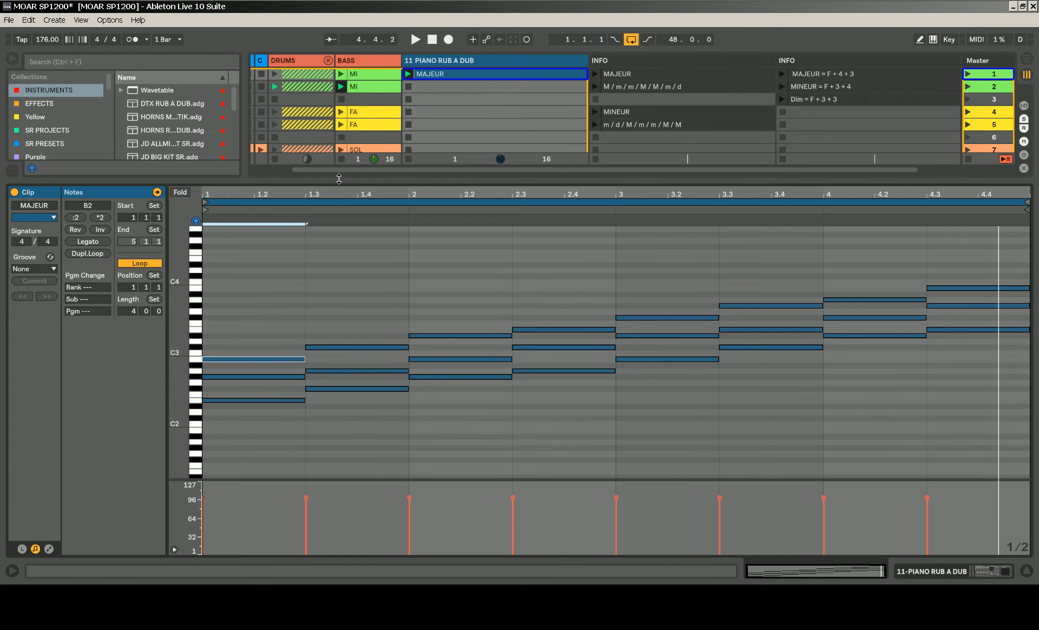
- Make the note editor slightly shorter and compare the full keyboard with the folded view showing only the used keys
{"action": "left_click_drag", "start_coordinate": [338, 179], "coordinate": [339, 201]}
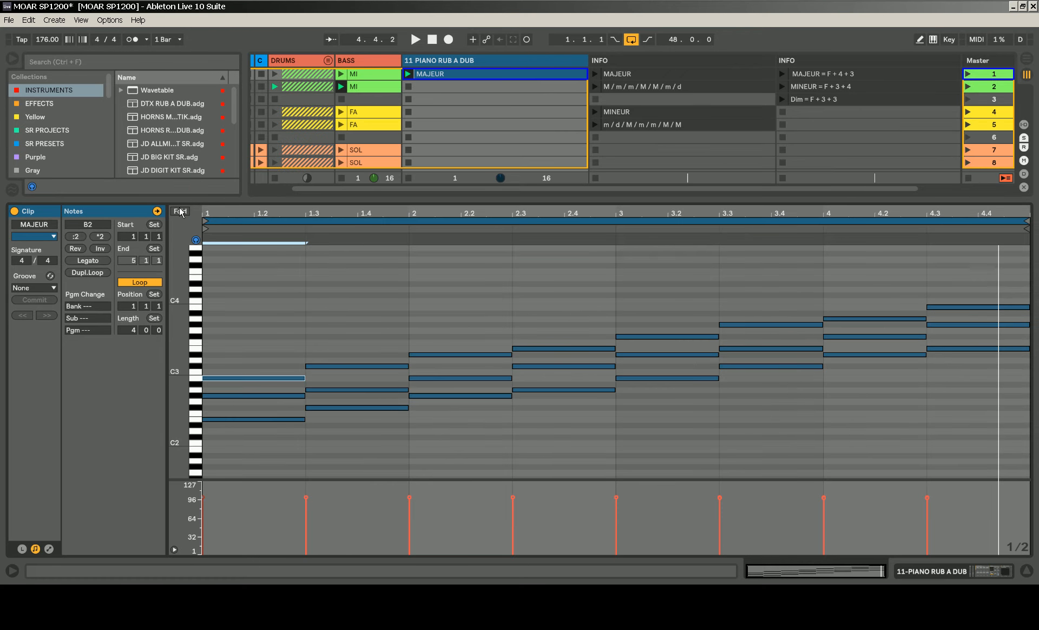
{"action": "left_click", "coordinate": [180, 211]}
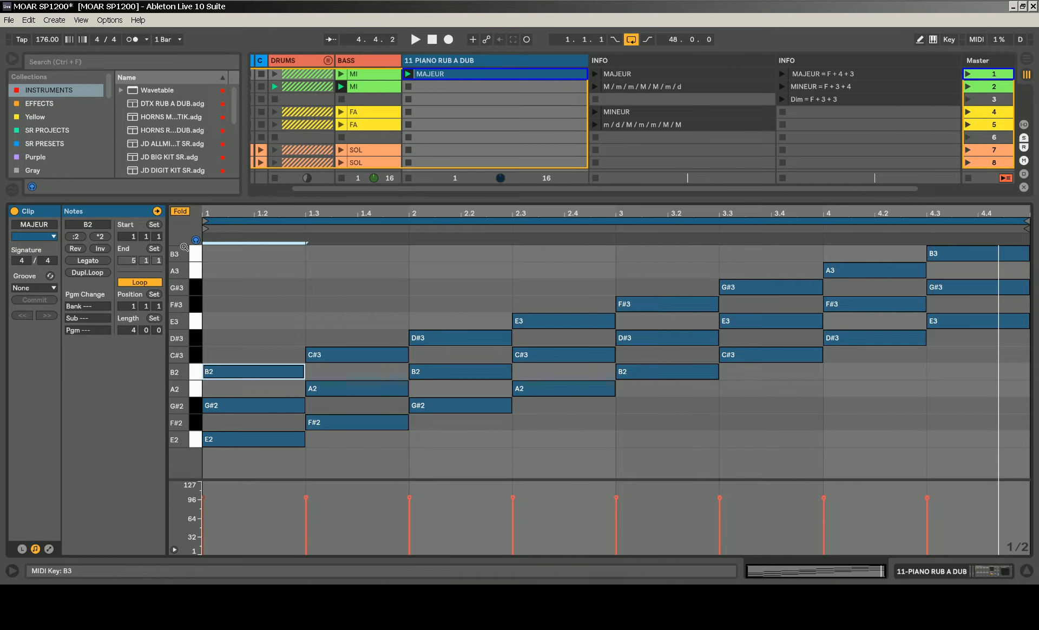
{"action": "left_click", "coordinate": [180, 213]}
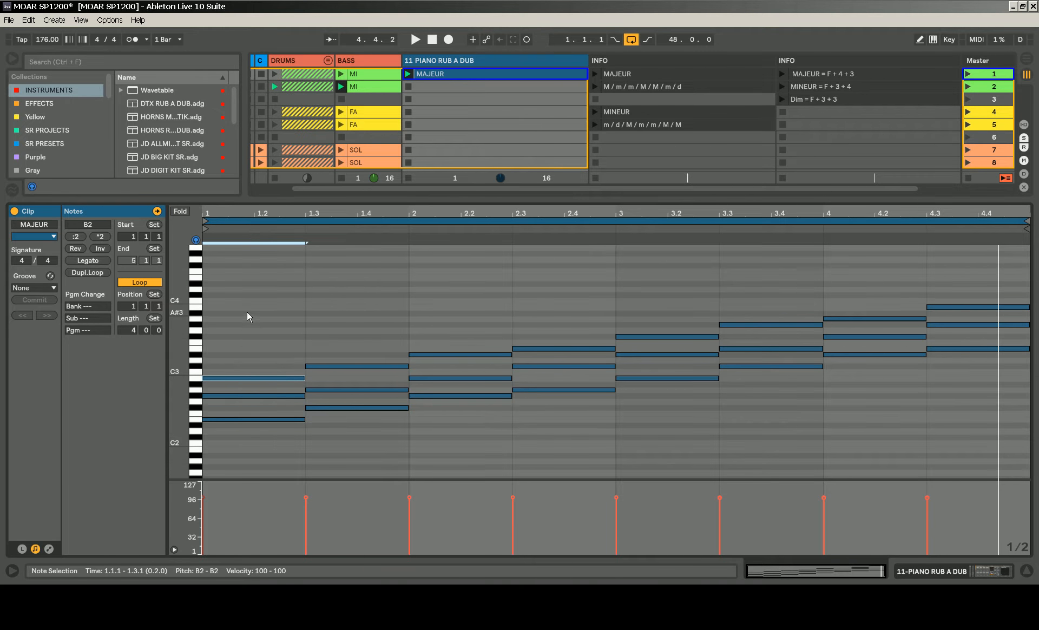
{"action": "scroll", "coordinate": [247, 312], "scroll_direction": "down", "scroll_amount": 3}
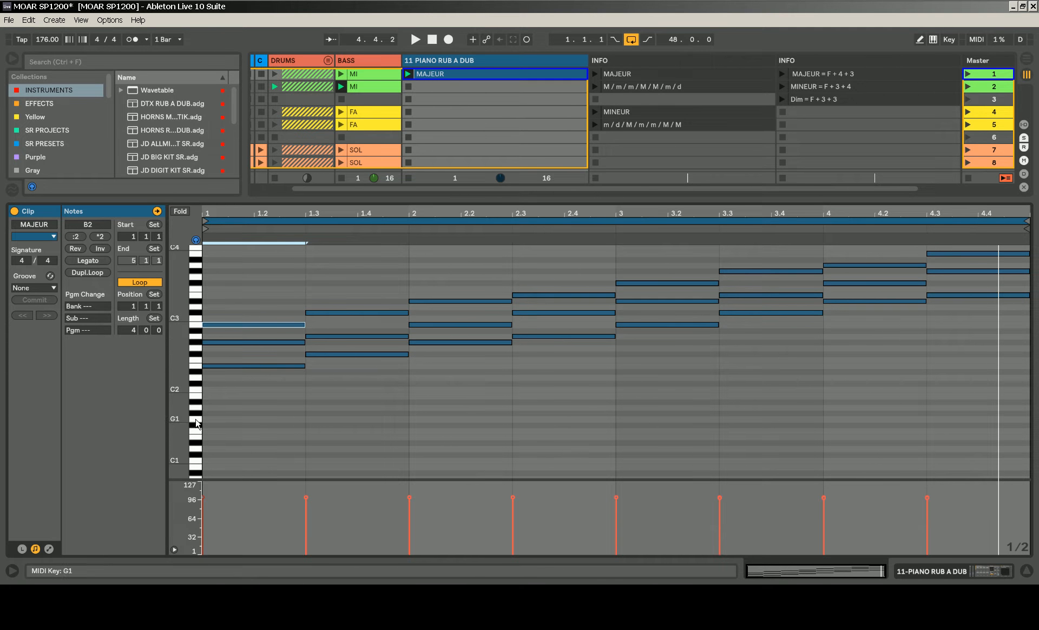
{"action": "left_click", "coordinate": [180, 211]}
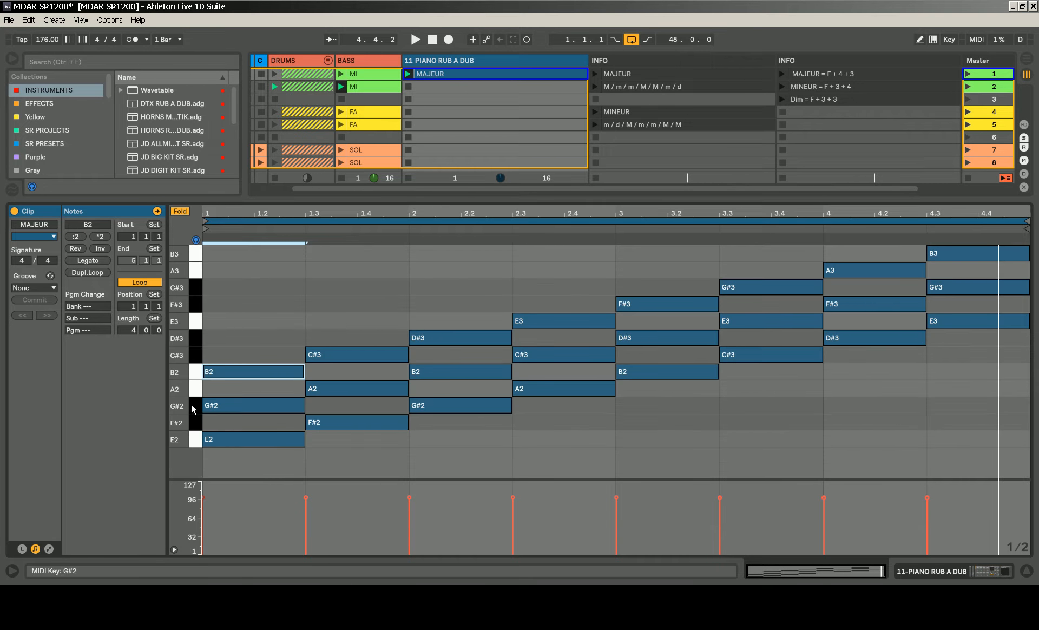
- Undo the transposition so the first chord is back on C2, and fold the note rows to the used keys
{"action": "left_click", "coordinate": [179, 212]}
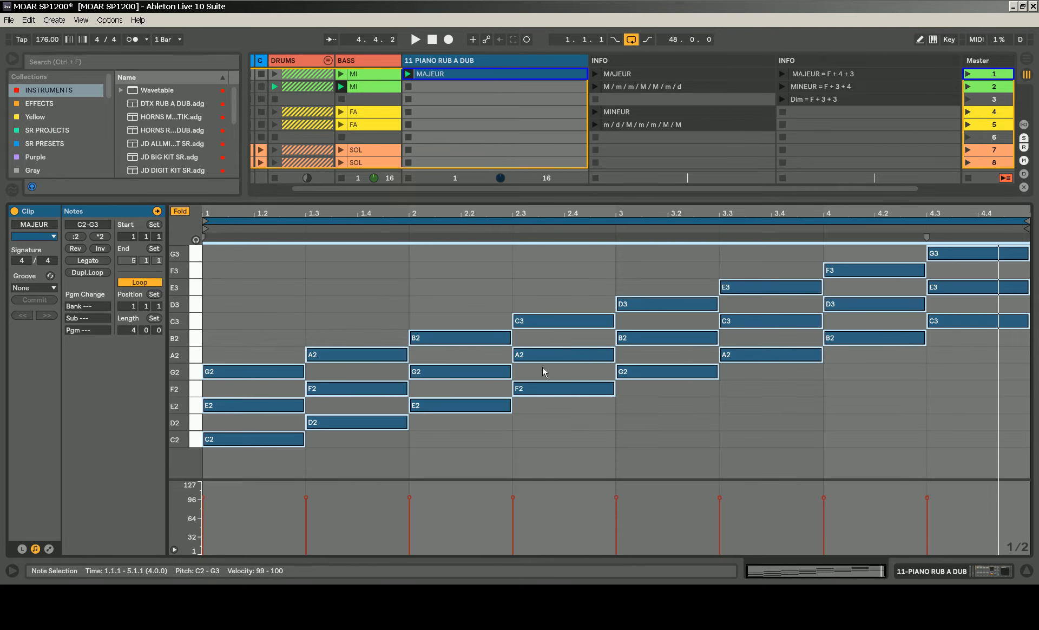
{"action": "left_click", "coordinate": [184, 211]}
{"action": "left_click", "coordinate": [183, 211]}
- Highlight the three notes of each triad in turn, from the chord on C2 through the chord on B2
{"action": "left_click_drag", "start_coordinate": [250, 310], "coordinate": [270, 441]}
{"action": "left_click_drag", "start_coordinate": [344, 325], "coordinate": [364, 426]}
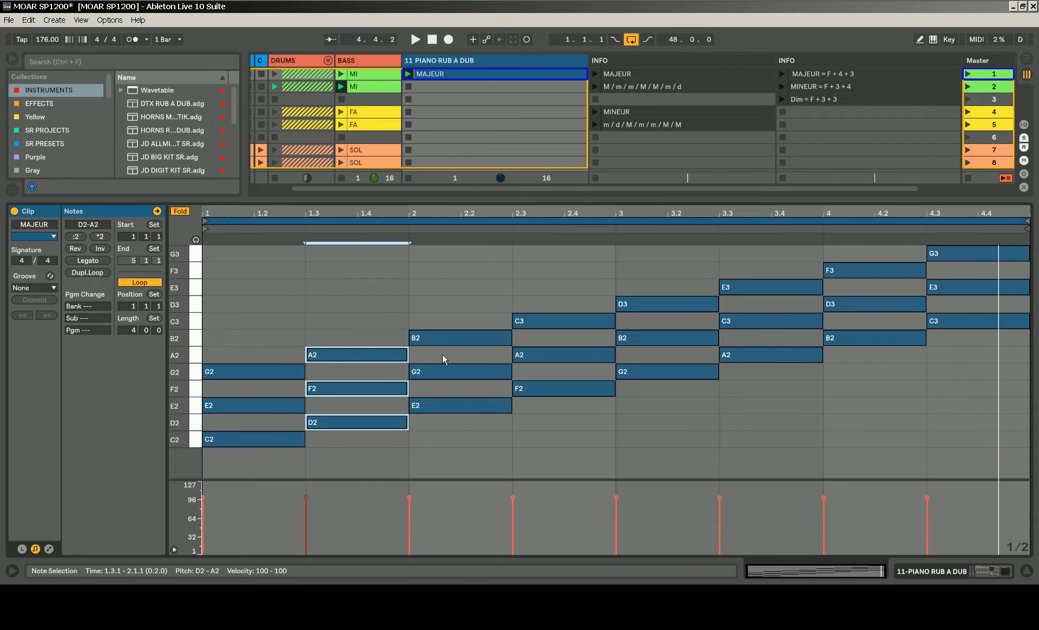
{"action": "left_click_drag", "start_coordinate": [448, 307], "coordinate": [480, 410]}
{"action": "left_click_drag", "start_coordinate": [563, 289], "coordinate": [589, 430]}
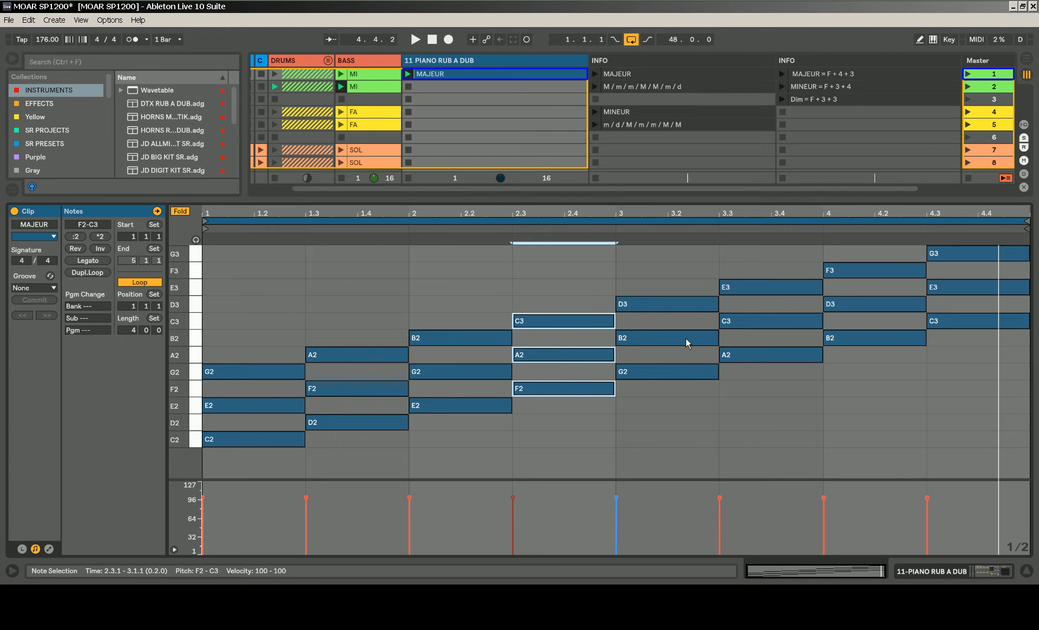
{"action": "left_click_drag", "start_coordinate": [688, 266], "coordinate": [690, 379]}
{"action": "left_click_drag", "start_coordinate": [781, 294], "coordinate": [804, 401]}
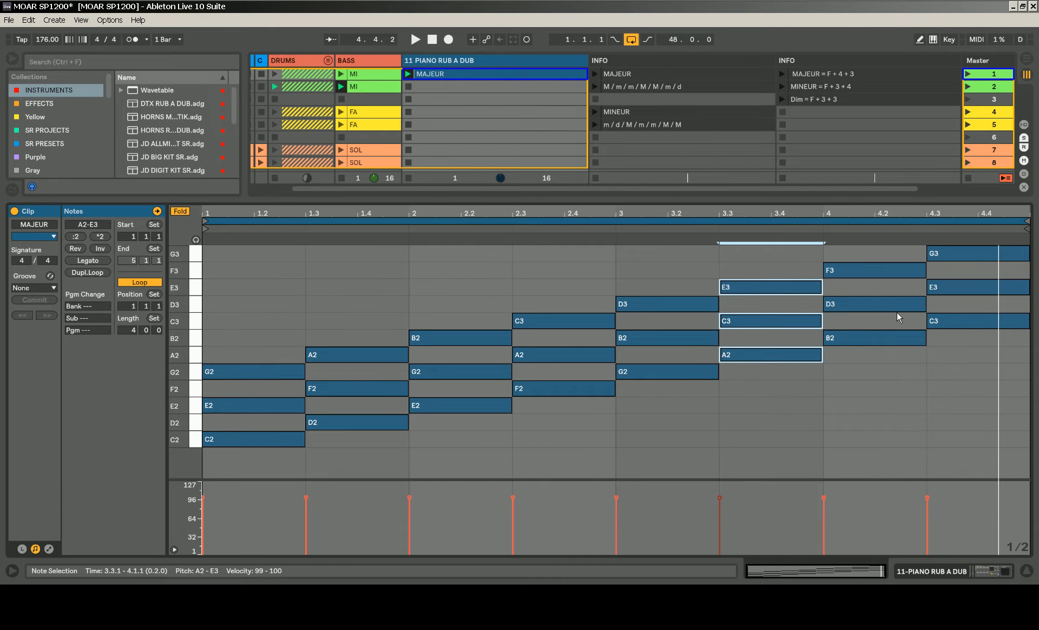
{"action": "left_click_drag", "start_coordinate": [897, 252], "coordinate": [836, 444]}
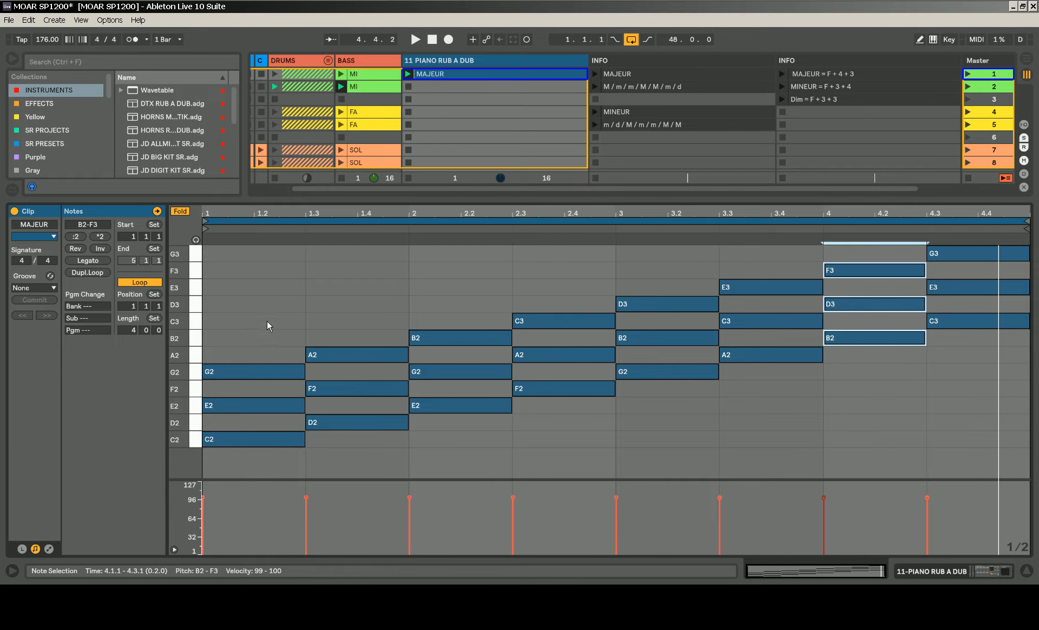
- Highlight the triads on C2 and D2 again, clear the selection and unfold the note rows to the full keyboard
{"action": "left_click_drag", "start_coordinate": [268, 320], "coordinate": [284, 450]}
{"action": "left_click_drag", "start_coordinate": [343, 312], "coordinate": [379, 459]}
{"action": "left_click", "coordinate": [352, 306]}
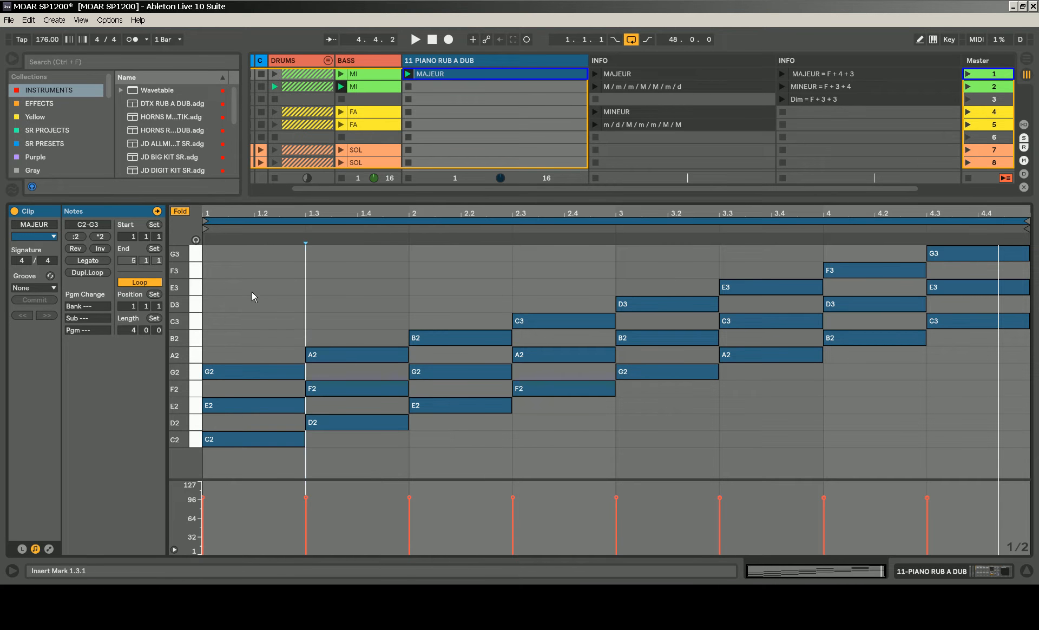
{"action": "left_click", "coordinate": [185, 213]}
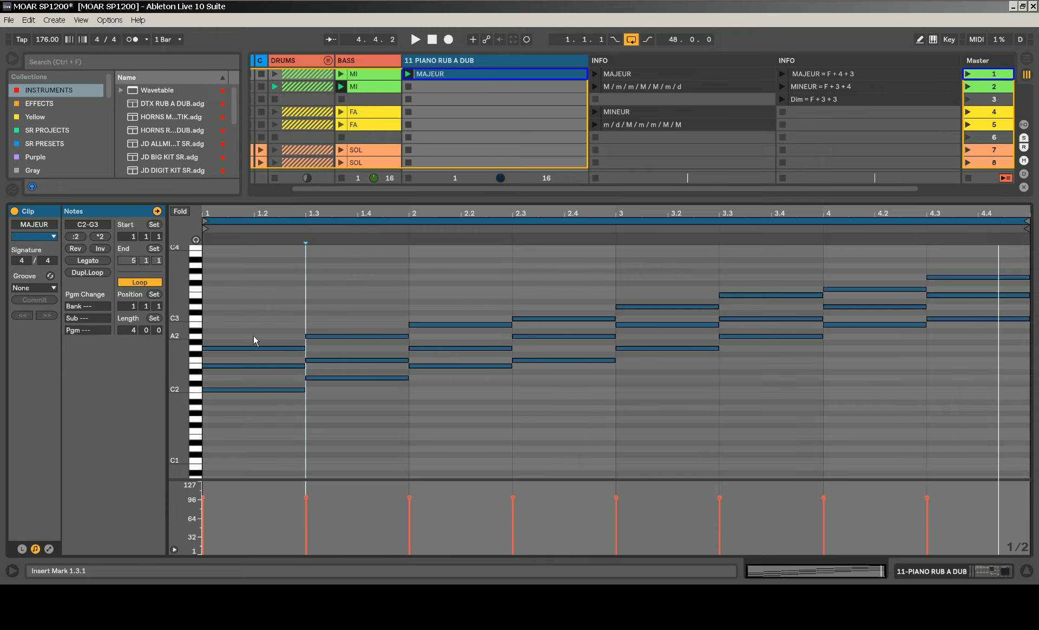
- Delete all the triads from the MAJEUR clip, leaving it empty with the note rows unfolded
{"action": "left_click", "coordinate": [177, 215]}
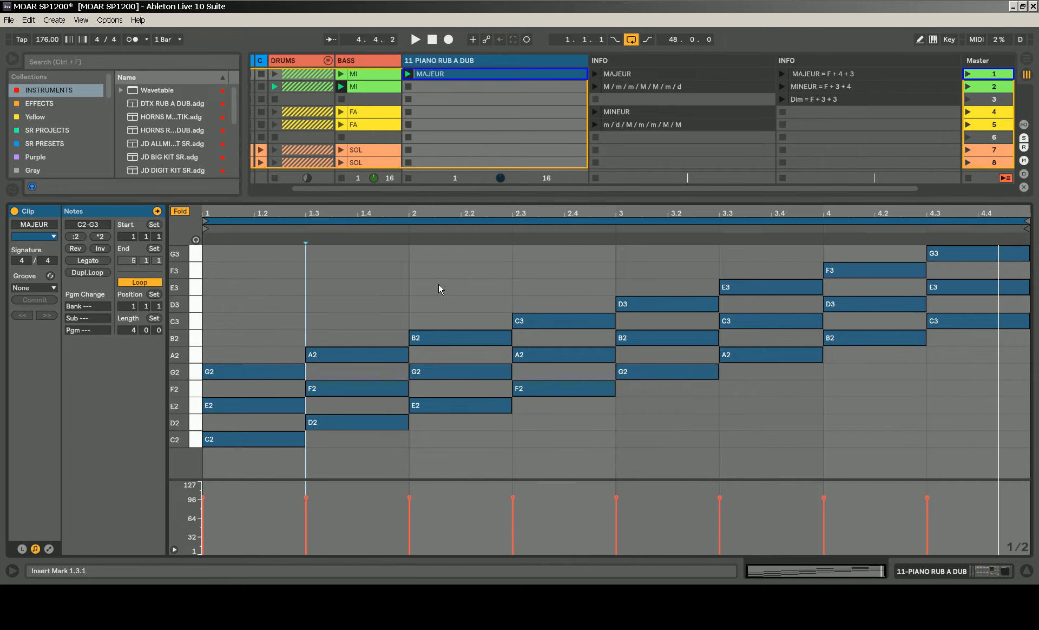
{"action": "left_click", "coordinate": [180, 211]}
{"action": "key", "text": "ctrl+a"}
{"action": "key", "text": "Delete"}
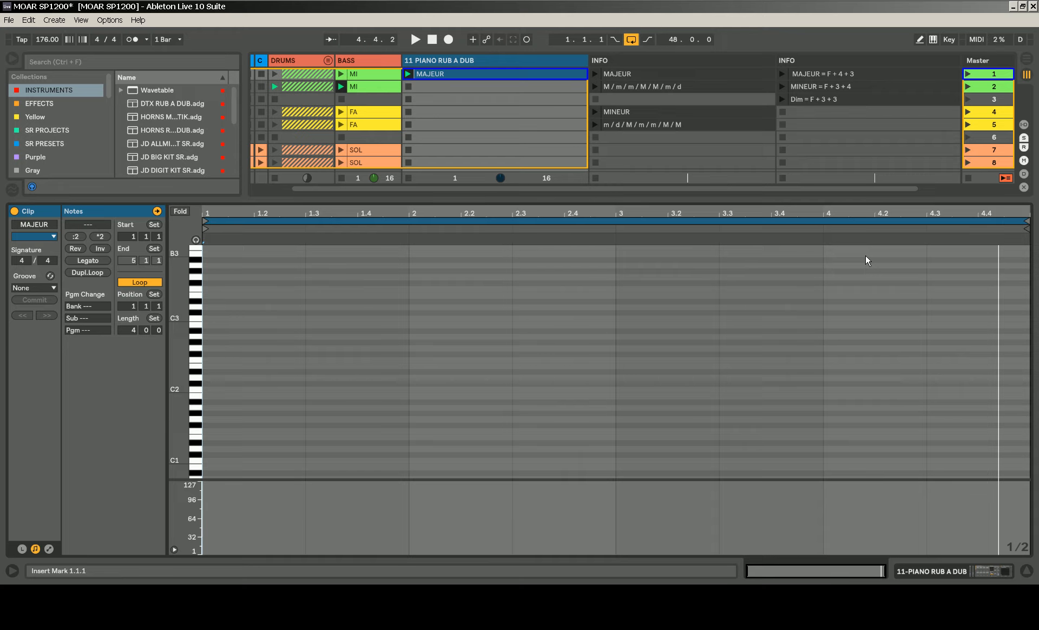
- Stack half-bar notes A2, B2 and C3 at the start of bar 1, removing the misplaced G2
{"action": "double_click", "coordinate": [384, 216]}
{"action": "scroll", "coordinate": [414, 401], "scroll_direction": "down", "scroll_amount": 3}
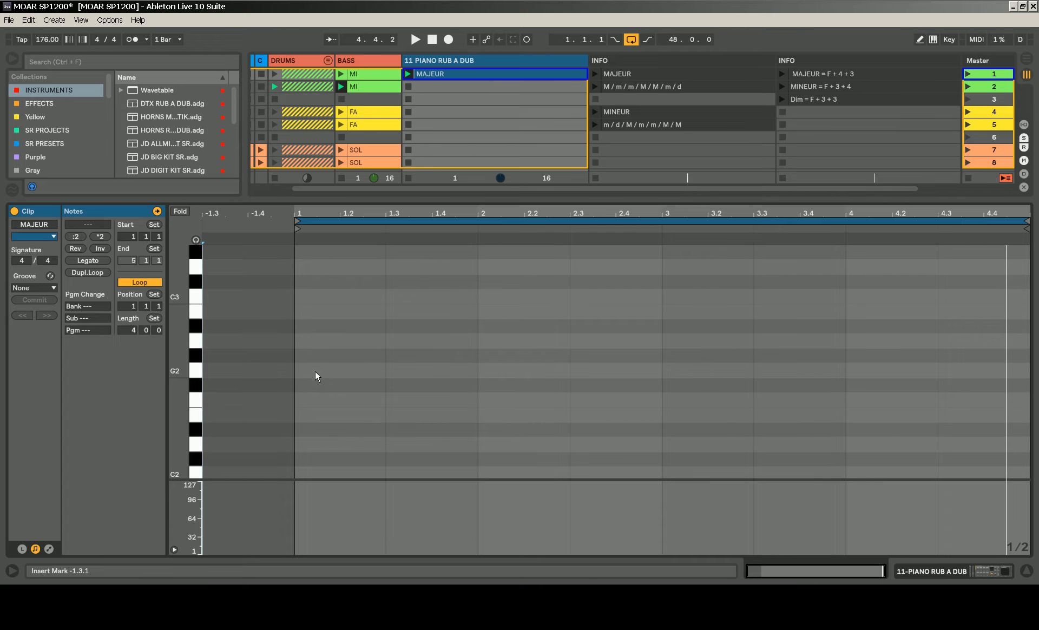
{"action": "double_click", "coordinate": [316, 371]}
{"action": "double_click", "coordinate": [329, 341]}
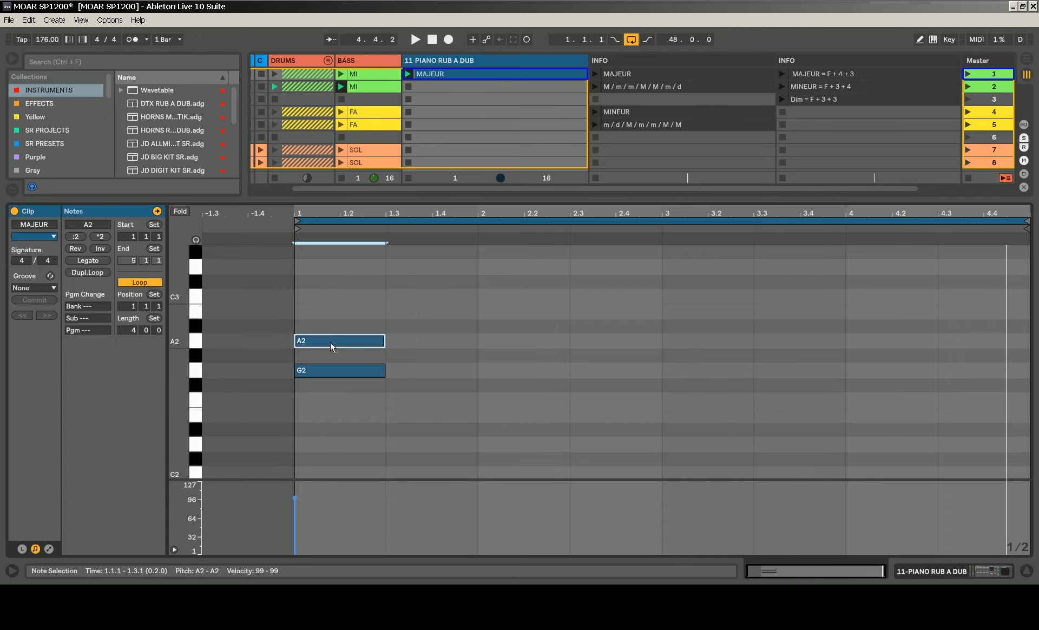
{"action": "double_click", "coordinate": [339, 312]}
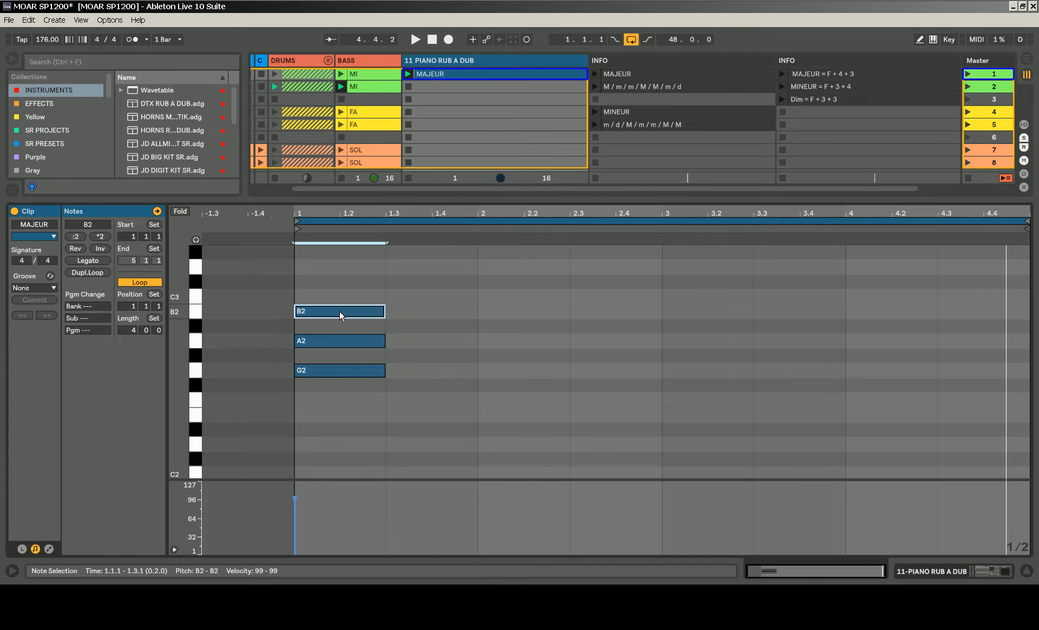
{"action": "double_click", "coordinate": [329, 372]}
{"action": "double_click", "coordinate": [335, 296]}
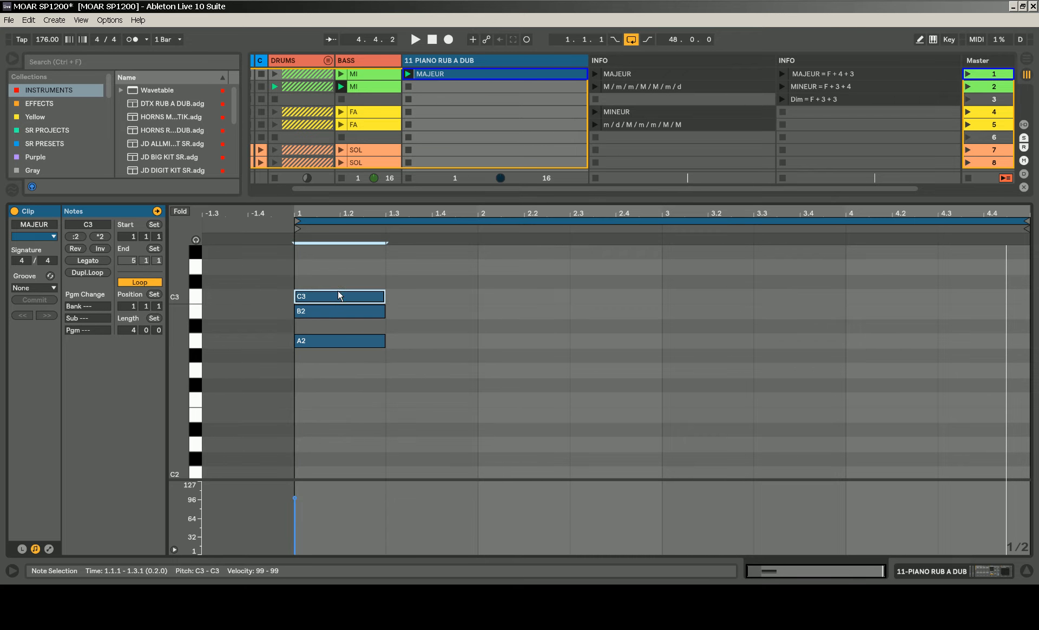
- Extend the stack at bar 1 with half-bar notes D3, E3, F3 and G3
{"action": "scroll", "coordinate": [339, 314], "scroll_direction": "up", "scroll_amount": 2}
{"action": "double_click", "coordinate": [338, 325]}
{"action": "double_click", "coordinate": [356, 296]}
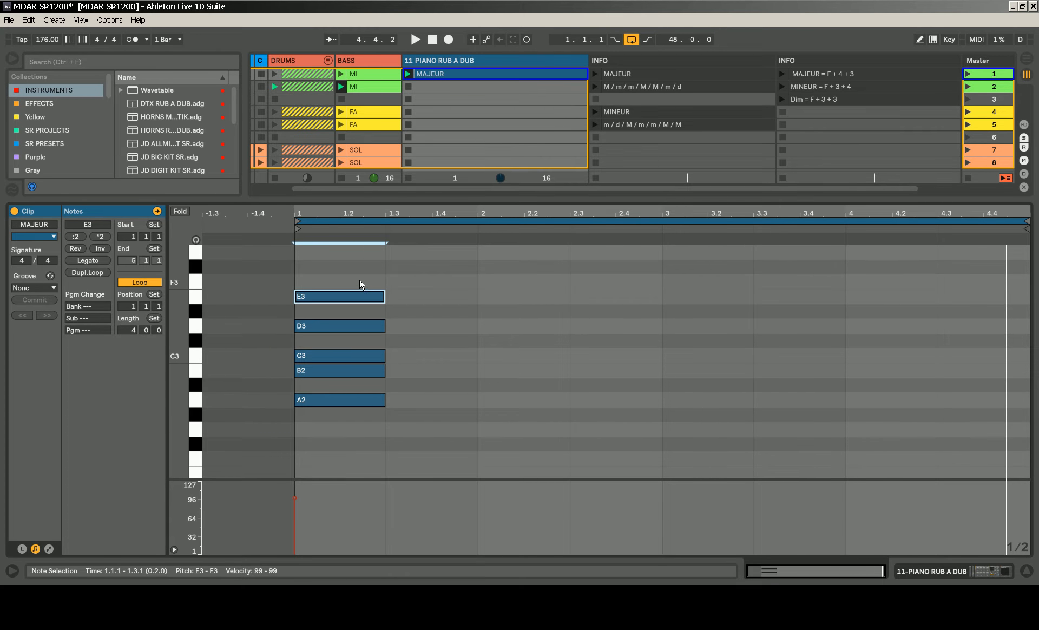
{"action": "double_click", "coordinate": [359, 282]}
{"action": "double_click", "coordinate": [369, 254]}
{"action": "scroll", "coordinate": [386, 359], "scroll_direction": "up", "scroll_amount": 3}
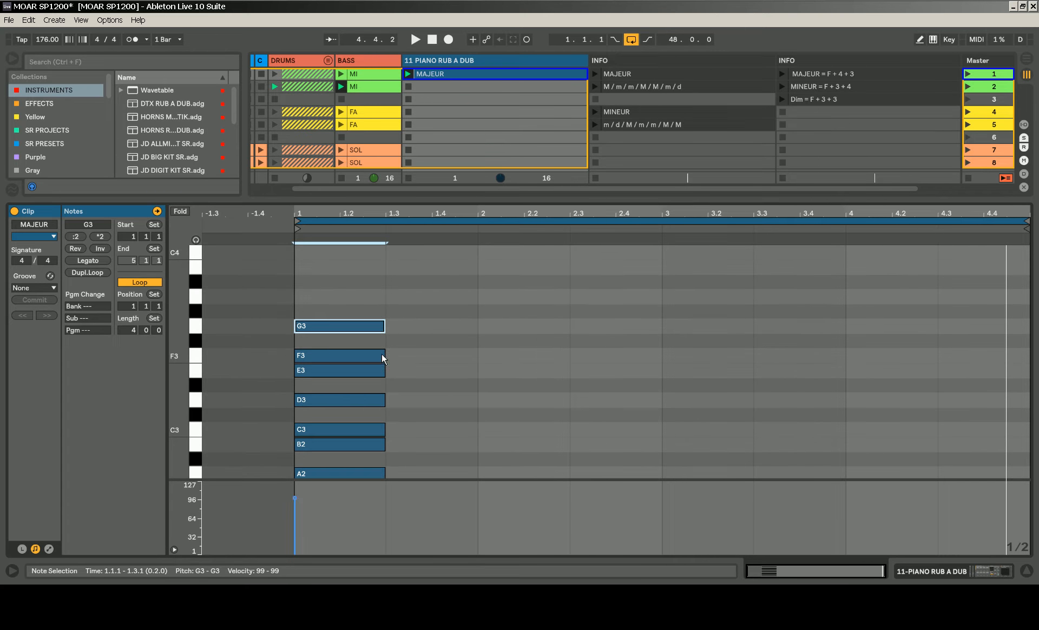
- Copy the seven stacked notes one octave higher, covering A3 through G4
{"action": "scroll", "coordinate": [428, 317], "scroll_direction": "down", "scroll_amount": 1}
{"action": "mouse_move", "coordinate": [417, 297]}
{"action": "left_mouse_down"}
{"action": "mouse_move", "coordinate": [385, 392]}
{"action": "mouse_move", "coordinate": [346, 447]}
{"action": "left_mouse_up"}
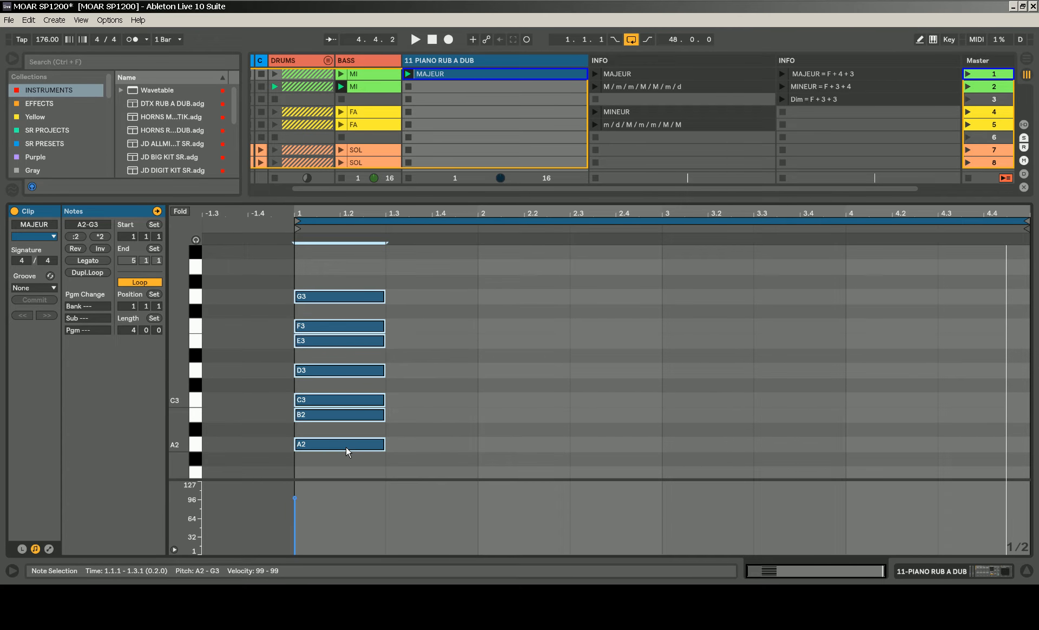
{"action": "key", "text": "shift+Up"}
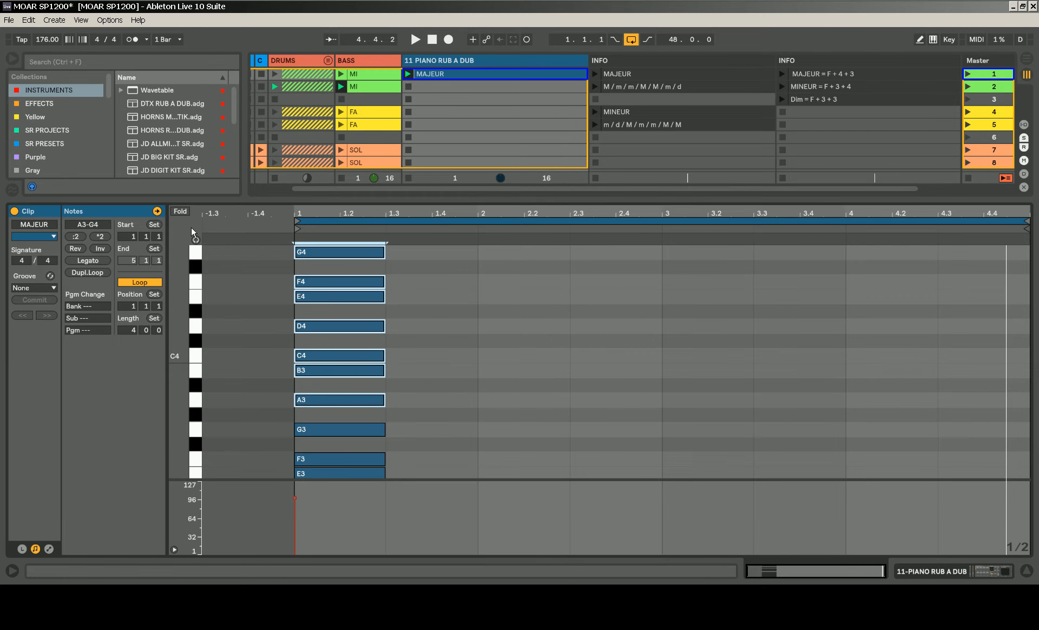
- Fold the note rows to the used keys and move the whole stack half a bar earlier, ahead of bar 1
{"action": "left_click", "coordinate": [183, 211]}
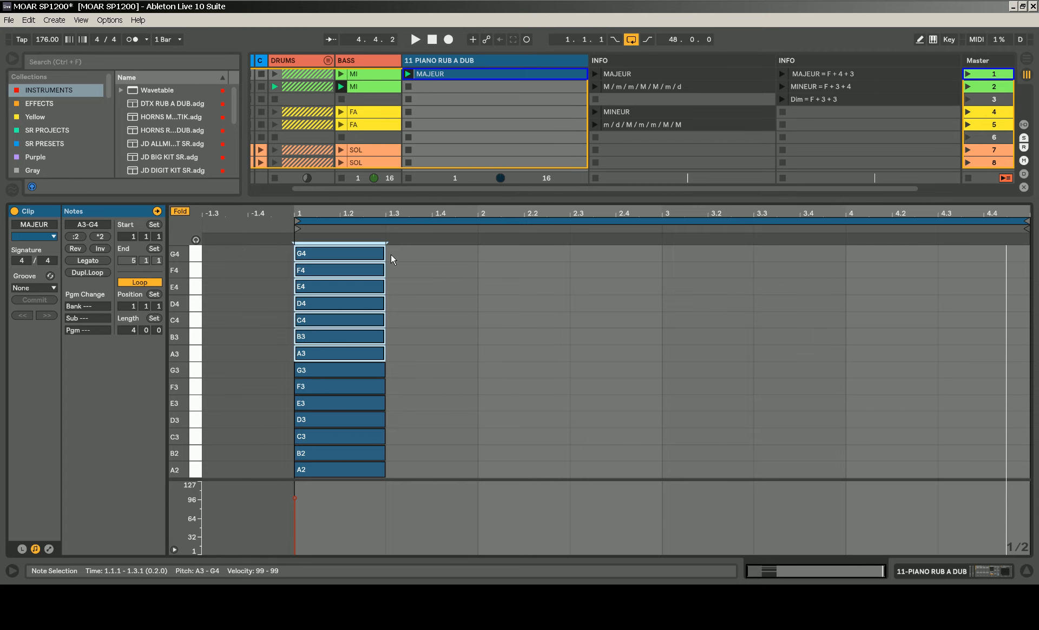
{"action": "left_click_drag", "start_coordinate": [391, 255], "coordinate": [346, 472]}
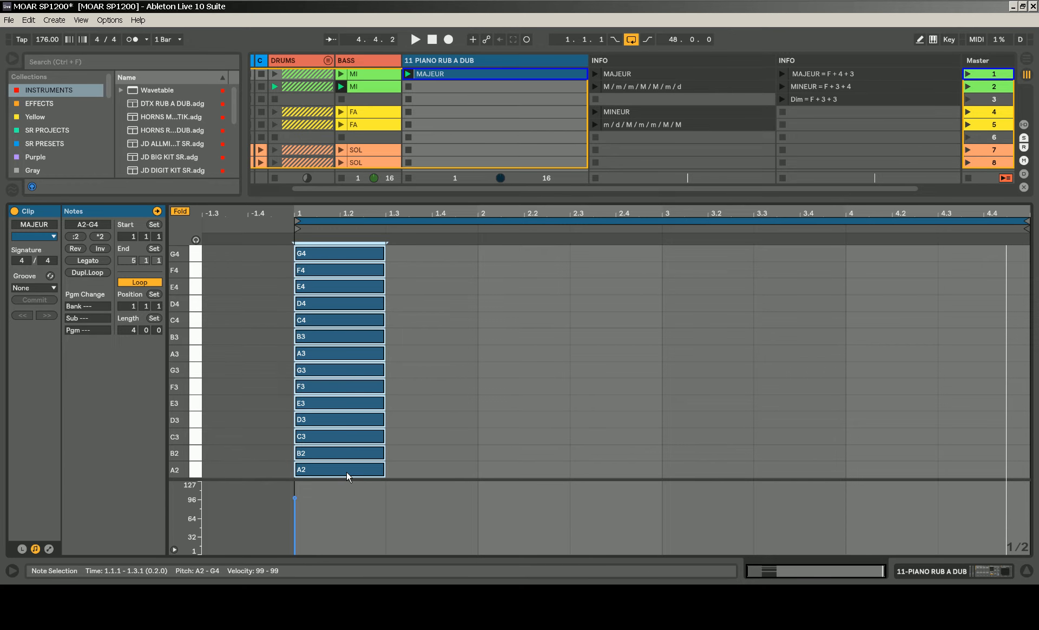
{"action": "key", "text": "Left"}
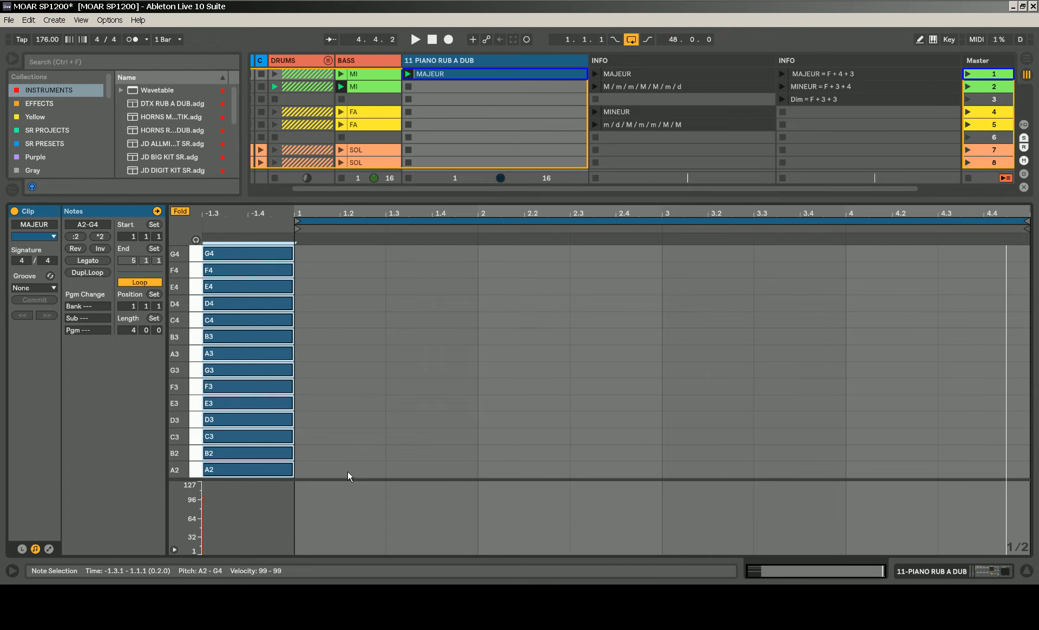
- Enter an ascending line of half-bar notes from A2 to A3, one scale row per half bar across the four bars
{"action": "double_click", "coordinate": [347, 472]}
{"action": "double_click", "coordinate": [414, 454]}
{"action": "double_click", "coordinate": [520, 436]}
{"action": "double_click", "coordinate": [605, 420]}
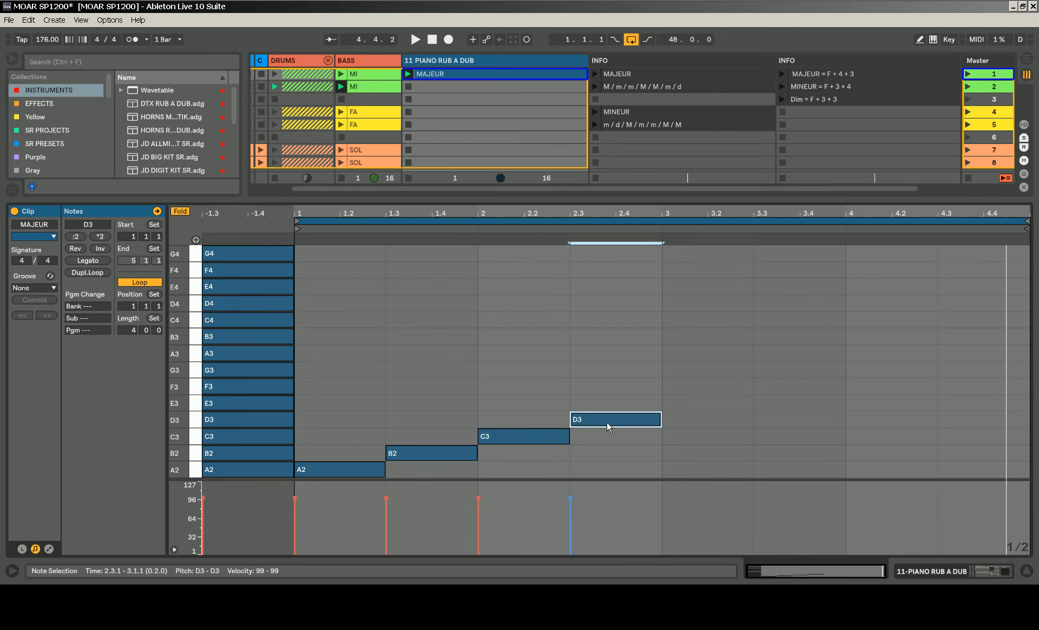
{"action": "double_click", "coordinate": [703, 402]}
{"action": "double_click", "coordinate": [803, 386]}
{"action": "double_click", "coordinate": [890, 370]}
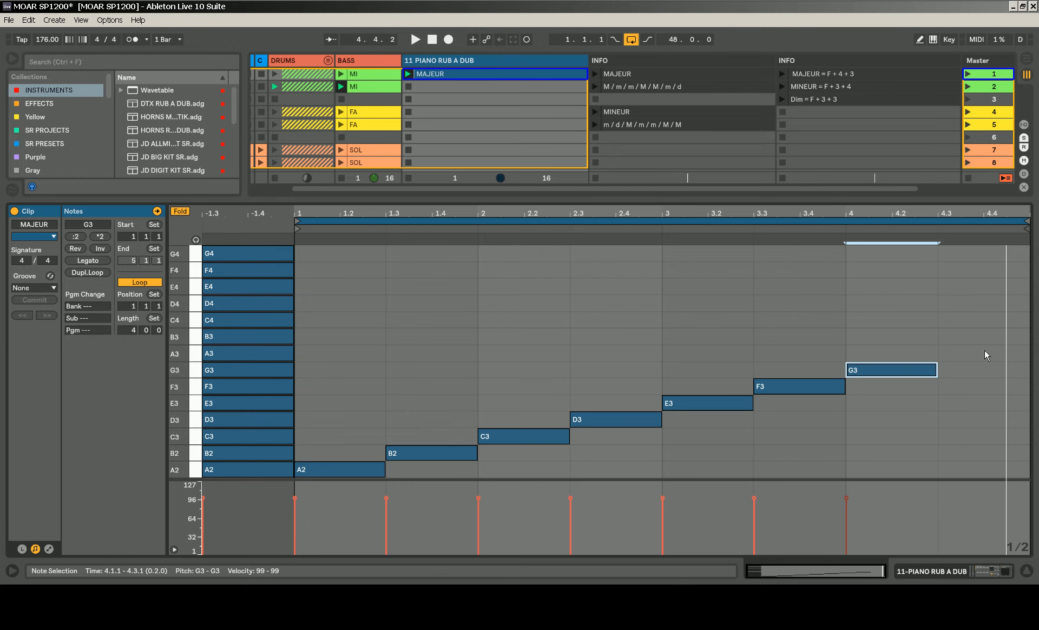
{"action": "double_click", "coordinate": [984, 353]}
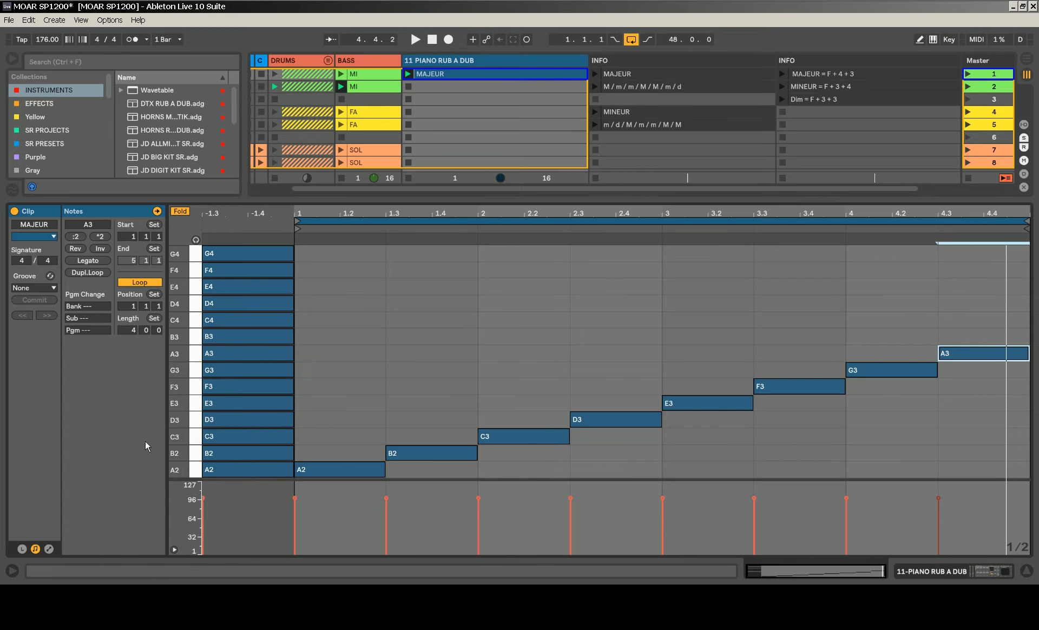
- Copy the ascending line two scale rows up, twice over, to form a triad on each degree, and play the clip
{"action": "left_click_drag", "start_coordinate": [345, 353], "coordinate": [976, 469]}
{"action": "left_click_drag", "start_coordinate": [1012, 469], "coordinate": [1012, 469]}
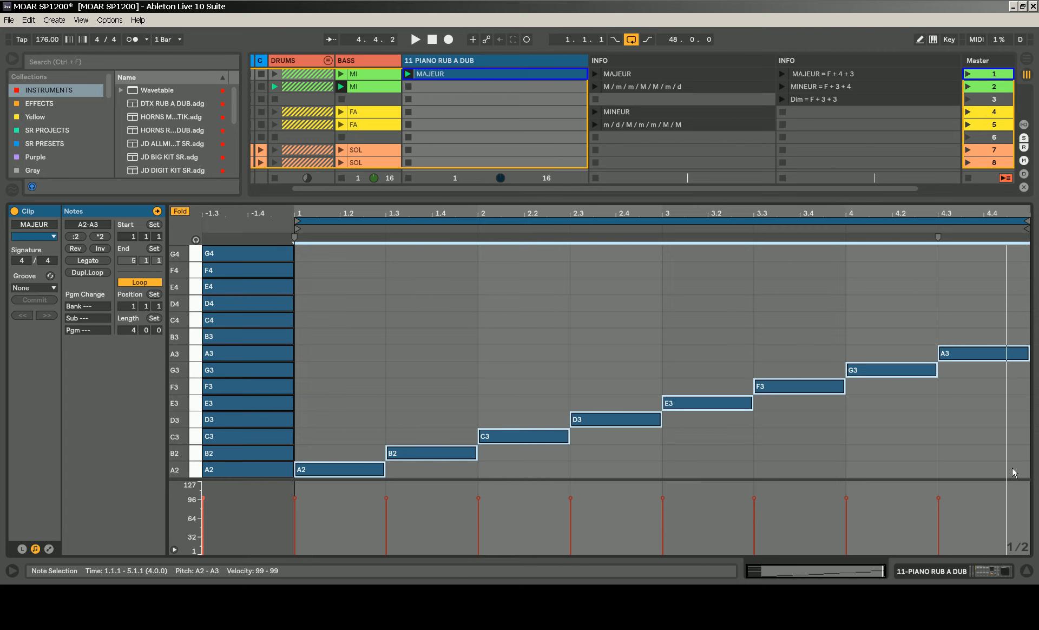
{"action": "key", "text": "Up"}
{"action": "key", "text": "Up"}
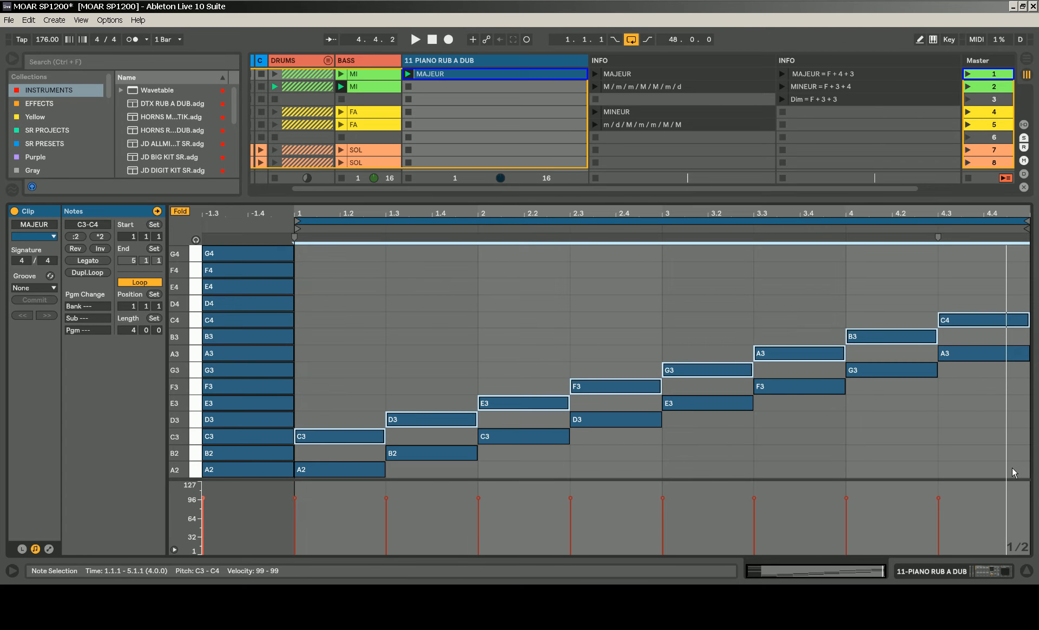
{"action": "key", "text": "Up"}
{"action": "key", "text": "Up"}
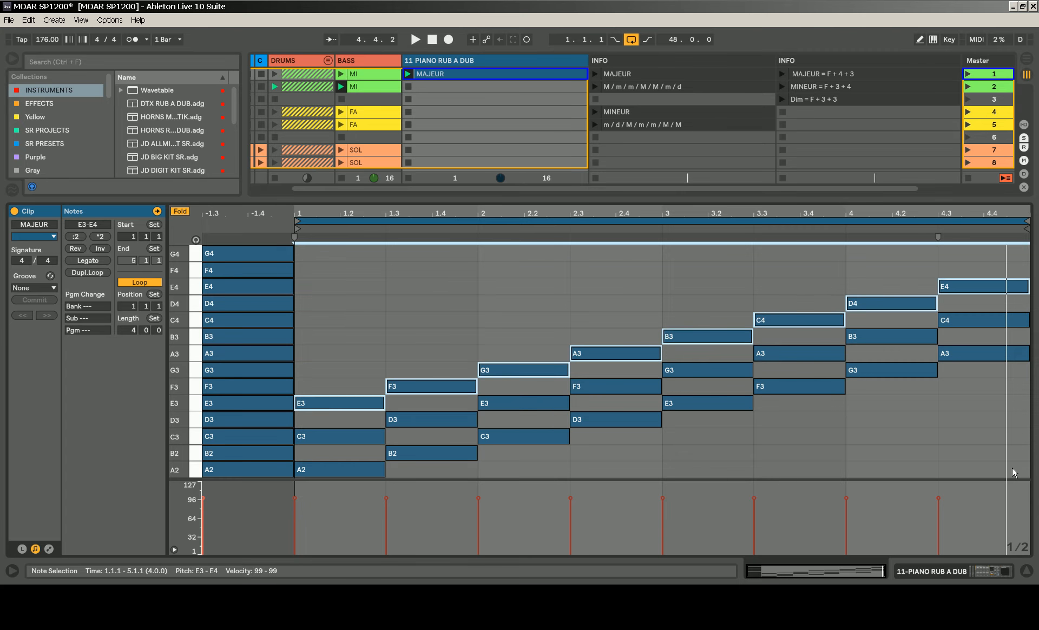
{"action": "key", "text": "space"}
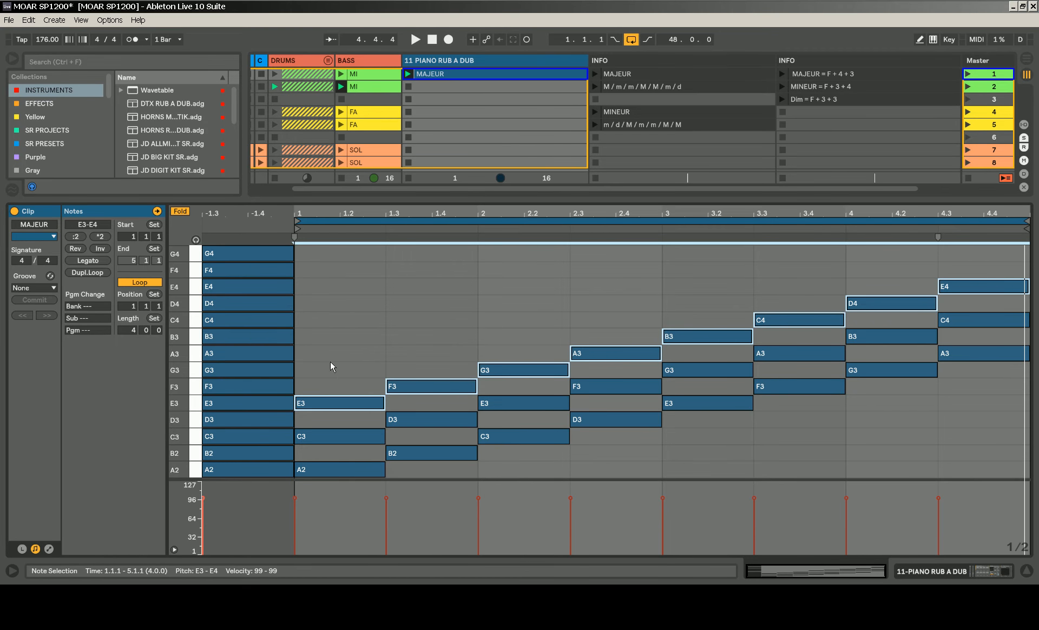
- Highlight the triads on A2 and C3, and delete all the other triads from the clip
{"action": "left_click_drag", "start_coordinate": [330, 362], "coordinate": [343, 536]}
{"action": "left_click_drag", "start_coordinate": [525, 331], "coordinate": [522, 476]}
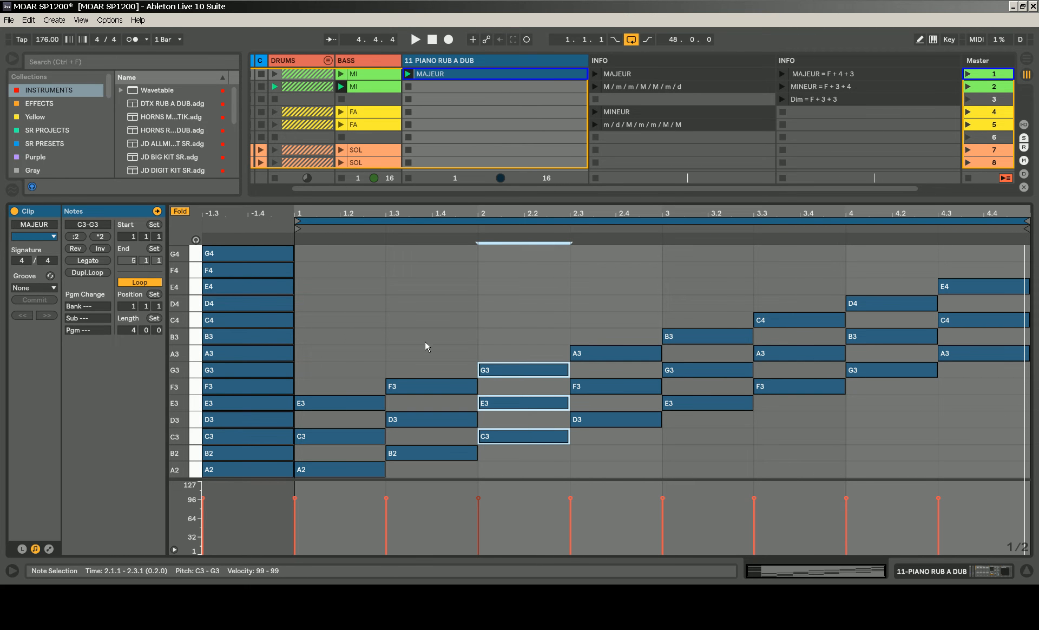
{"action": "left_click_drag", "start_coordinate": [425, 335], "coordinate": [434, 486]}
{"action": "key", "text": "Delete"}
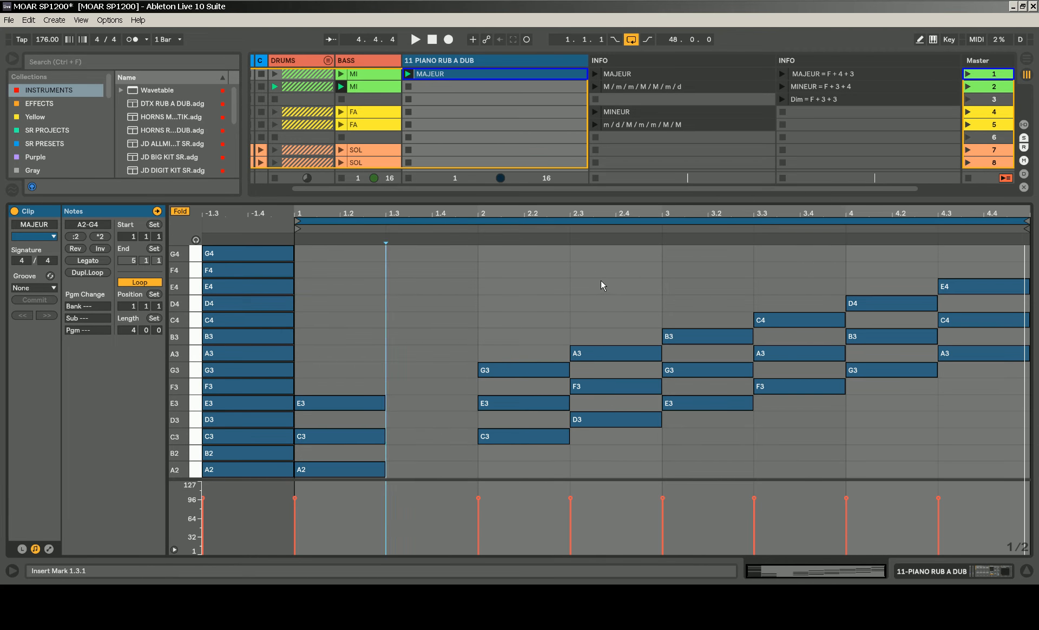
{"action": "left_click_drag", "start_coordinate": [602, 281], "coordinate": [805, 443]}
{"action": "key", "text": "Delete"}
{"action": "left_click_drag", "start_coordinate": [922, 274], "coordinate": [974, 377]}
{"action": "key", "text": "Delete"}
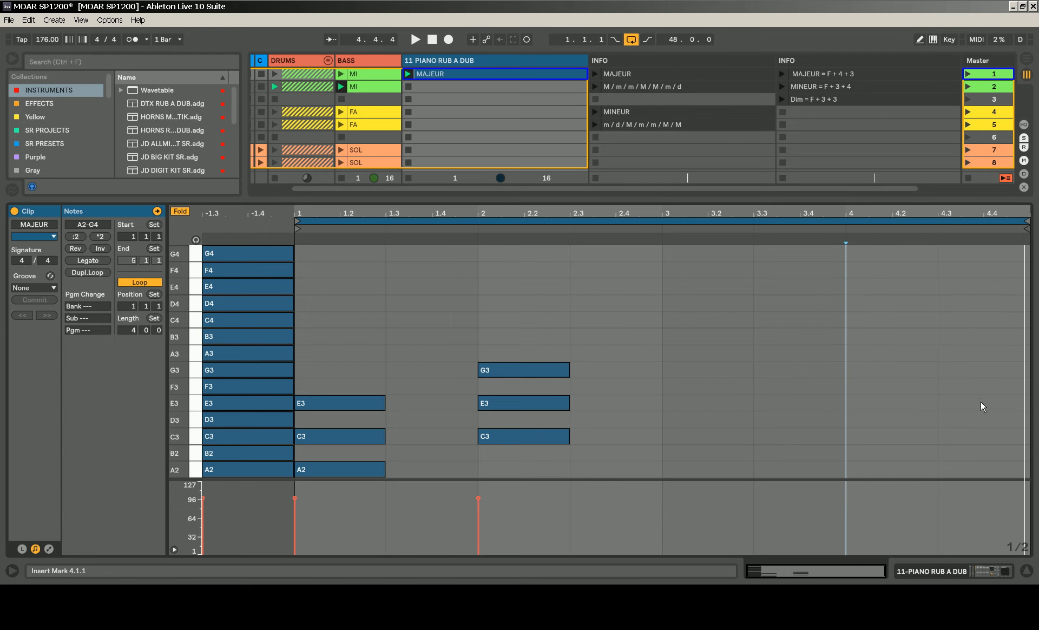
- Set the note editor to a fixed 1/8 grid
{"action": "right_click", "coordinate": [412, 292]}
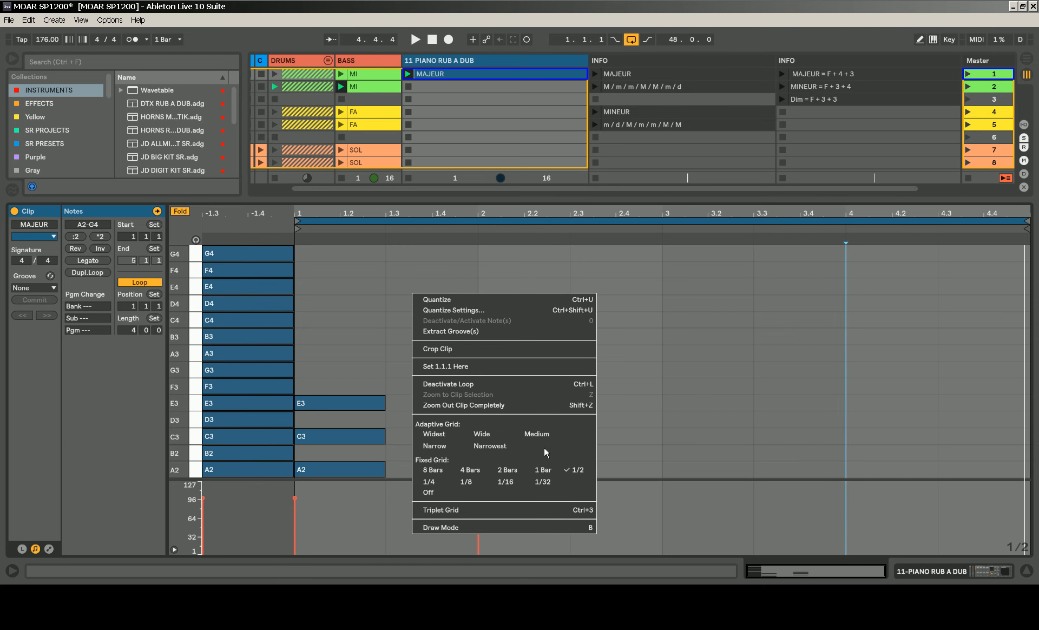
{"action": "left_click", "coordinate": [474, 482]}
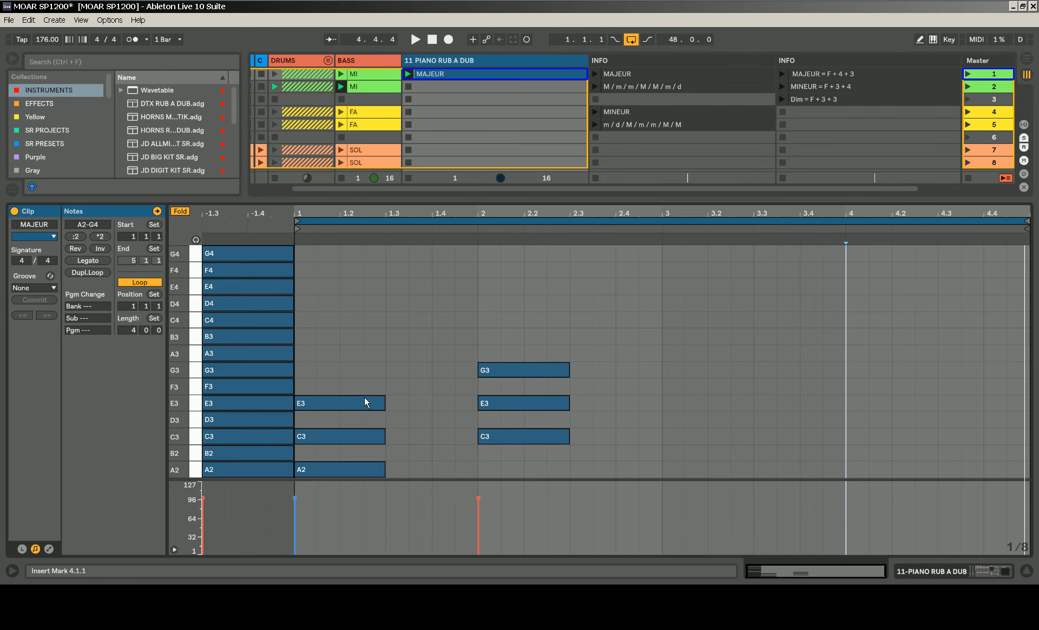
- Turn the A2–C3–E3 triad into an eighth-note stab on beat 1.2 and duplicate it to 1.4
{"action": "left_click_drag", "start_coordinate": [349, 356], "coordinate": [346, 510]}
{"action": "left_click_drag", "start_coordinate": [375, 407], "coordinate": [317, 482]}
{"action": "left_click", "coordinate": [424, 401]}
{"action": "key", "text": "ctrl+d"}
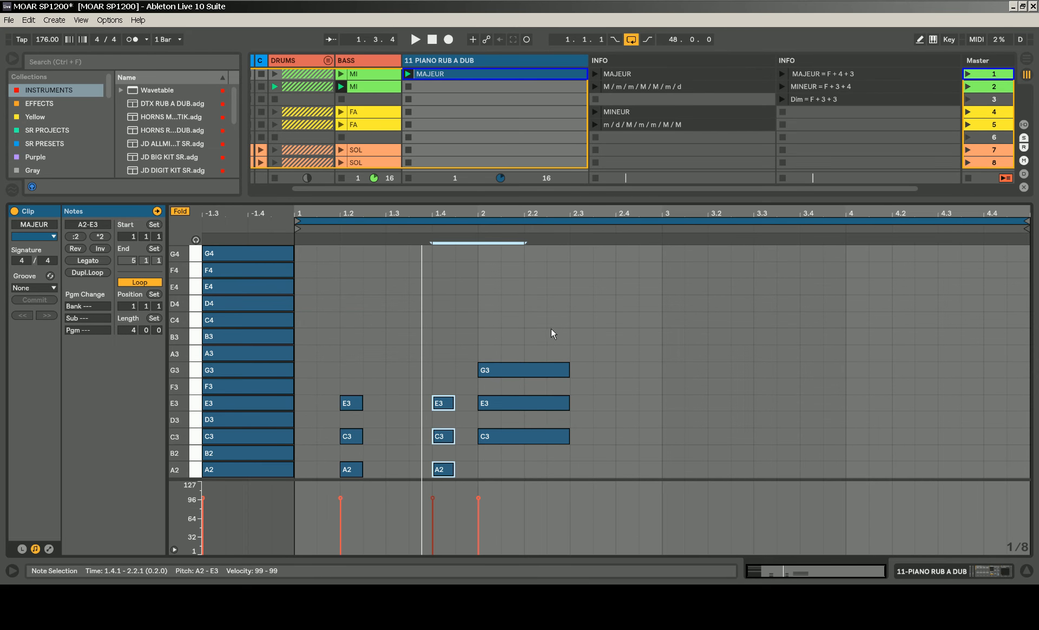
- Make eighth-note C3–E3–G3 stabs on 2.2 and 2.4, duplicate the two-bar pattern into bars 3 and 4, and play it
{"action": "left_click_drag", "start_coordinate": [550, 329], "coordinate": [512, 436]}
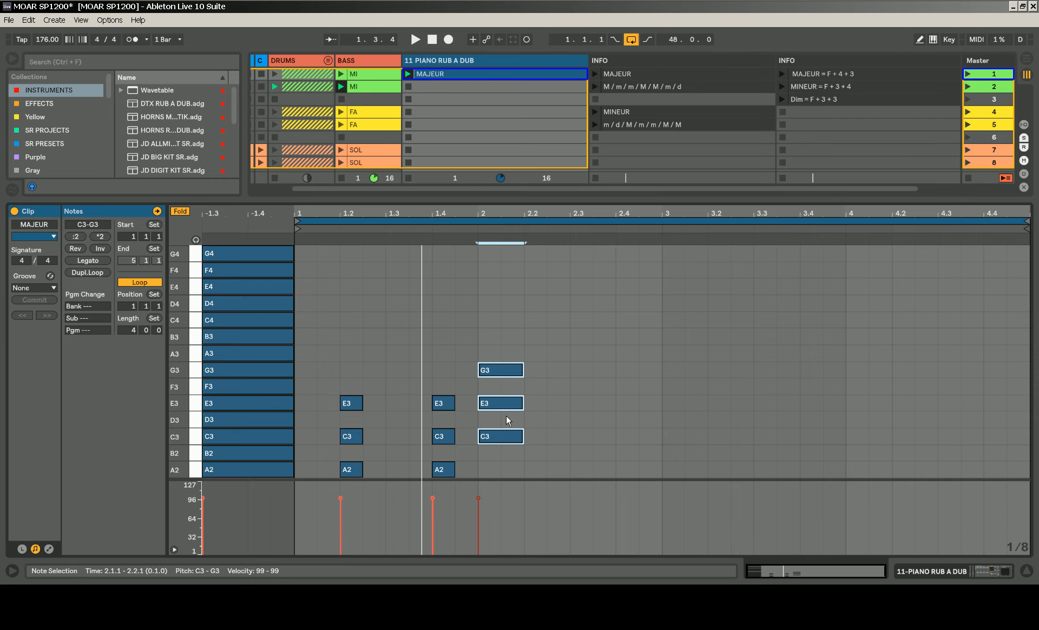
{"action": "left_click_drag", "start_coordinate": [498, 370], "coordinate": [300, 477]}
{"action": "key", "text": "ctrl+d"}
{"action": "key", "text": "space"}
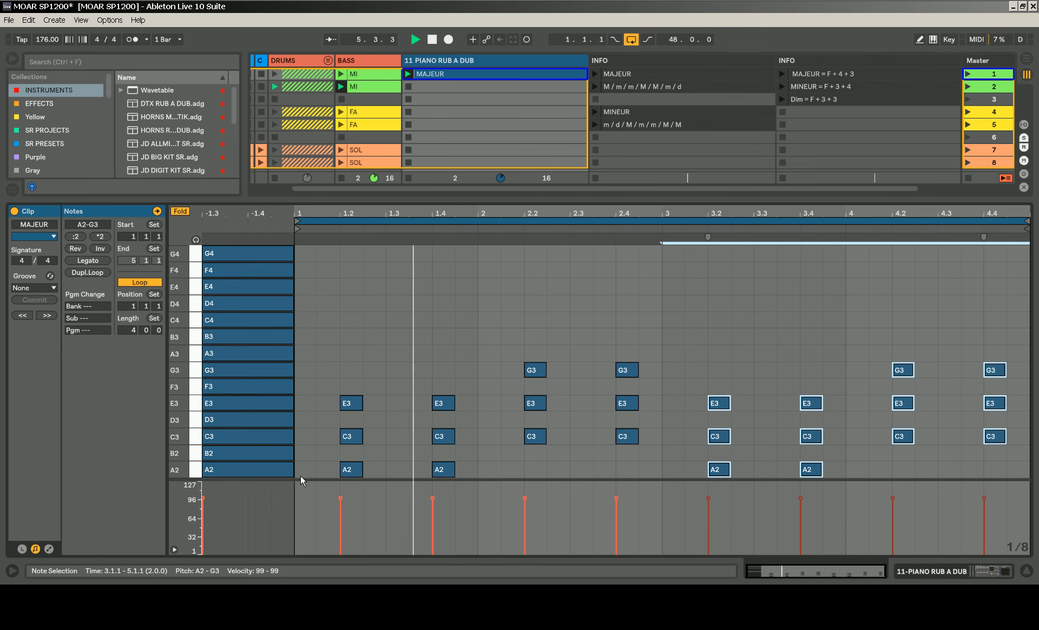
{"action": "key", "text": "space"}
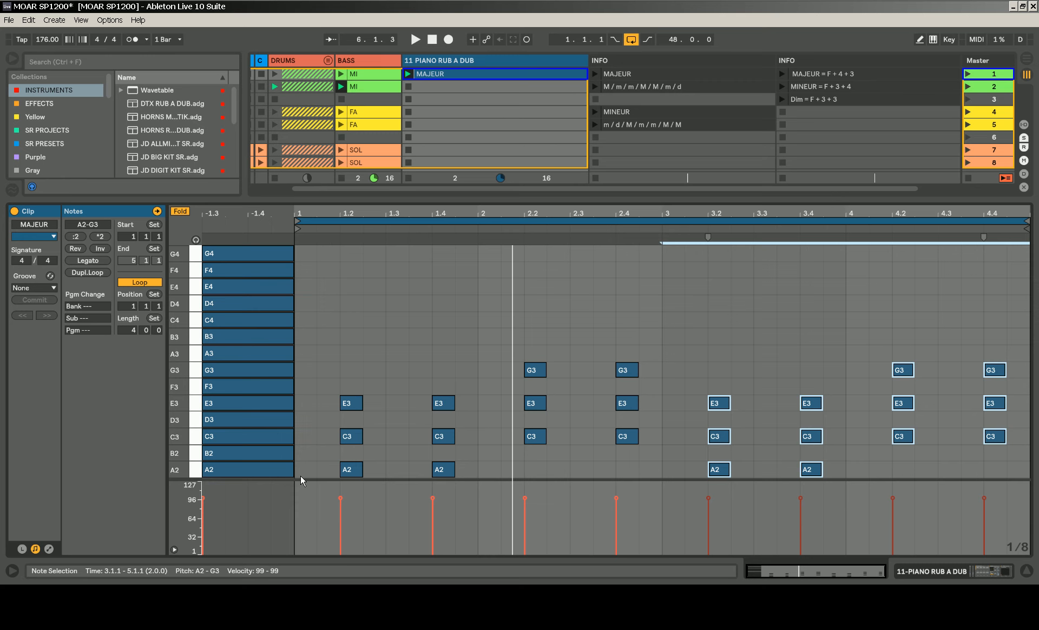
- Undo the stab pattern and the chord deletions to bring back all eight triads, and play the clip
{"action": "key", "text": "ctrl+z"}
{"action": "key", "text": "ctrl+z"}
{"action": "key", "text": "ctrl+z"}
{"action": "key", "text": "ctrl+z"}
{"action": "key", "text": "ctrl+z"}
{"action": "key", "text": "ctrl+z"}
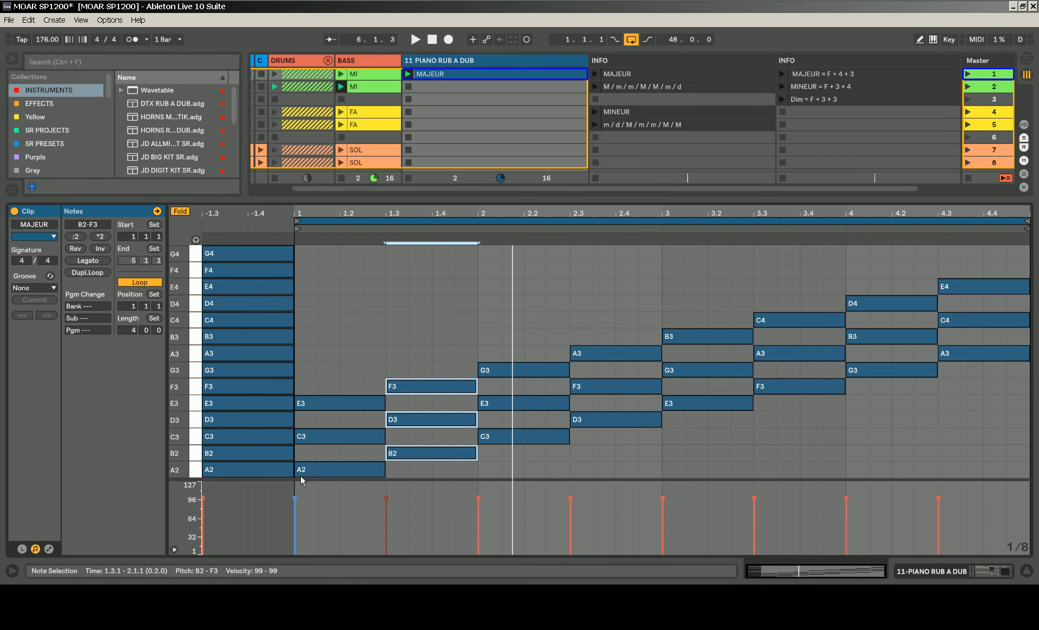
{"action": "key", "text": "space"}
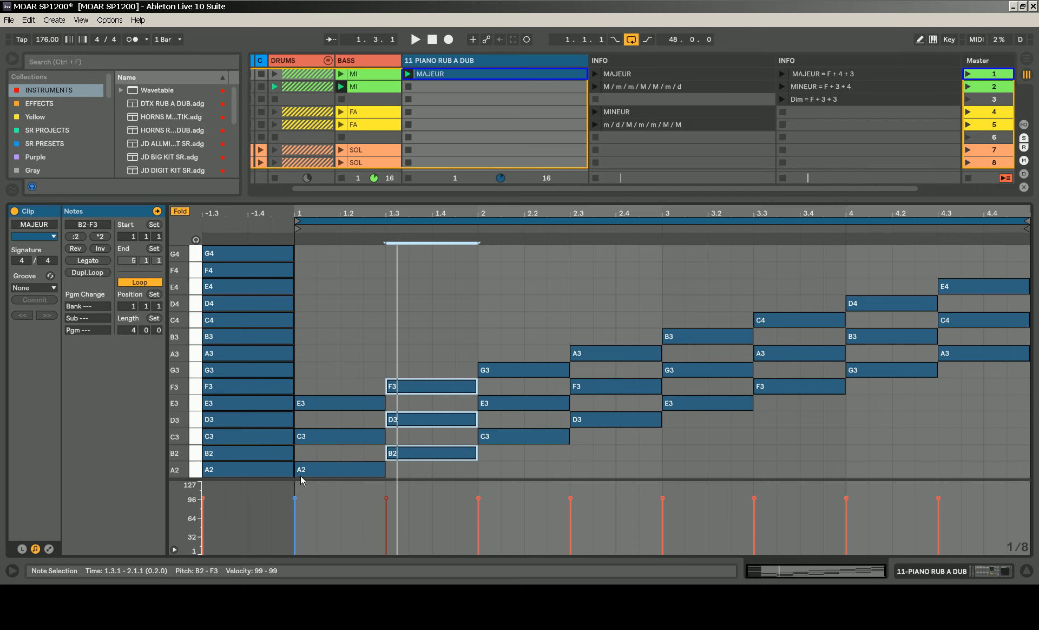
- Delete C3 and A2 from the first triad, select its remaining E3, and undo the deletion
{"action": "left_click", "coordinate": [344, 400]}
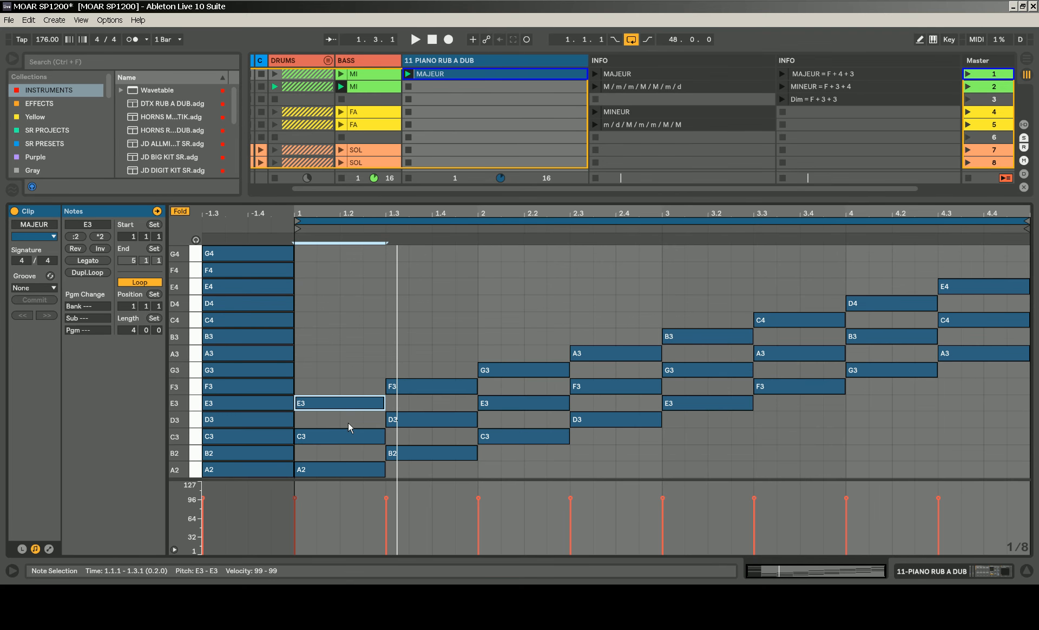
{"action": "left_click_drag", "start_coordinate": [349, 423], "coordinate": [345, 488]}
{"action": "key", "text": "Delete"}
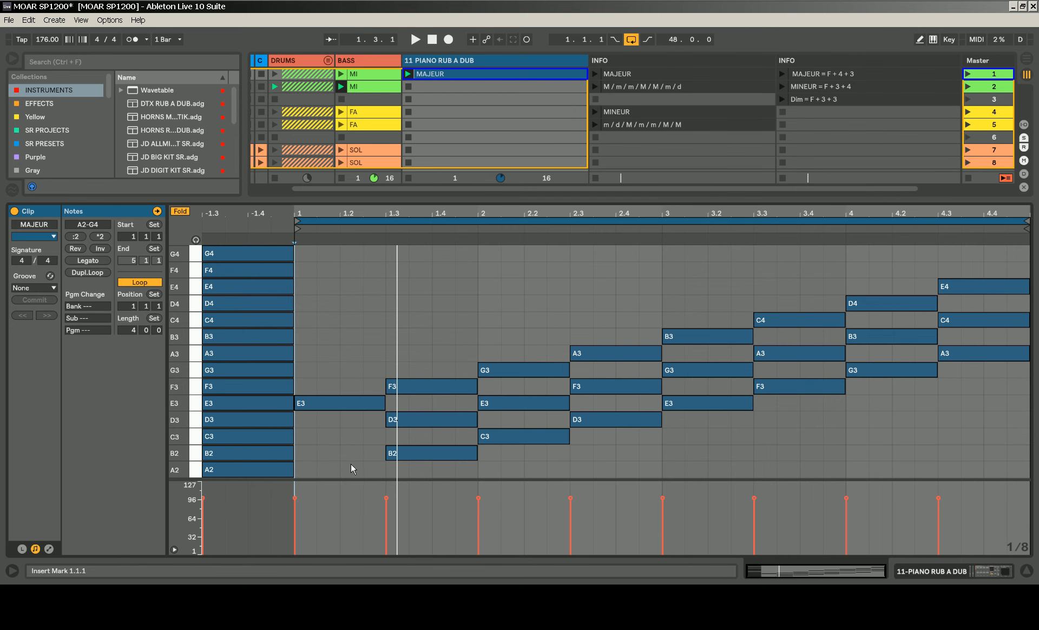
{"action": "left_click", "coordinate": [313, 402]}
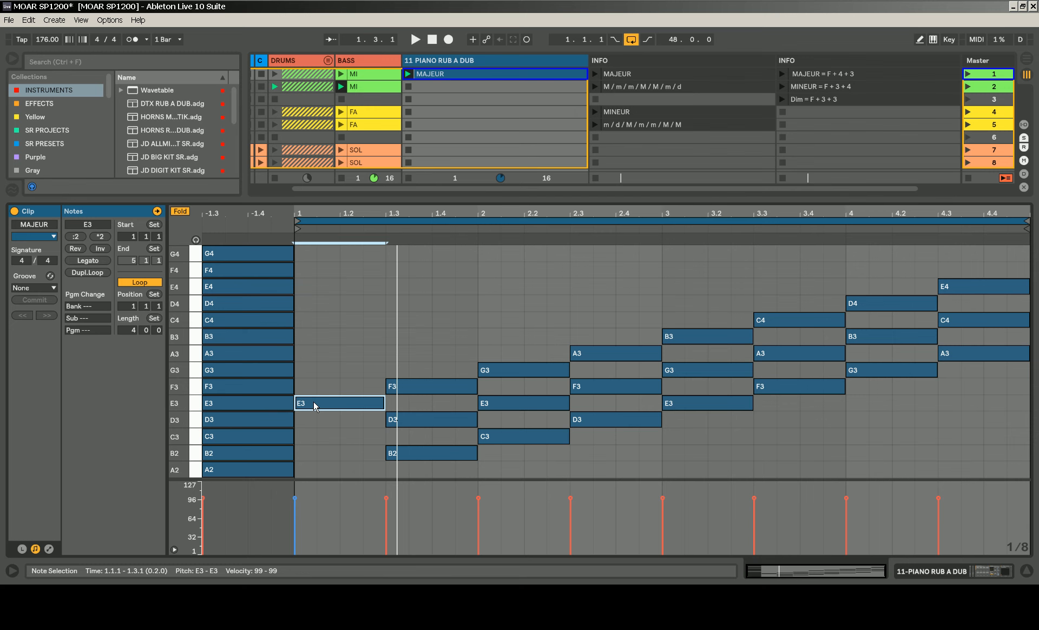
{"action": "key", "text": "ctrl+z"}
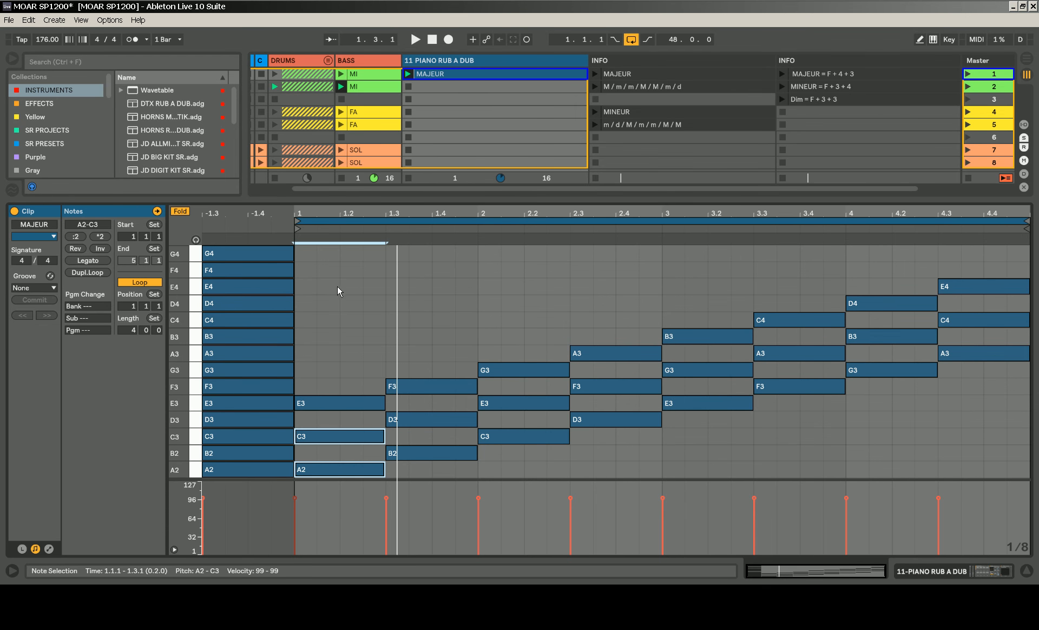
- Delete all the triads from bars 1 to 4 and shorten the clip loop to one bar
{"action": "left_click_drag", "start_coordinate": [335, 264], "coordinate": [1020, 501]}
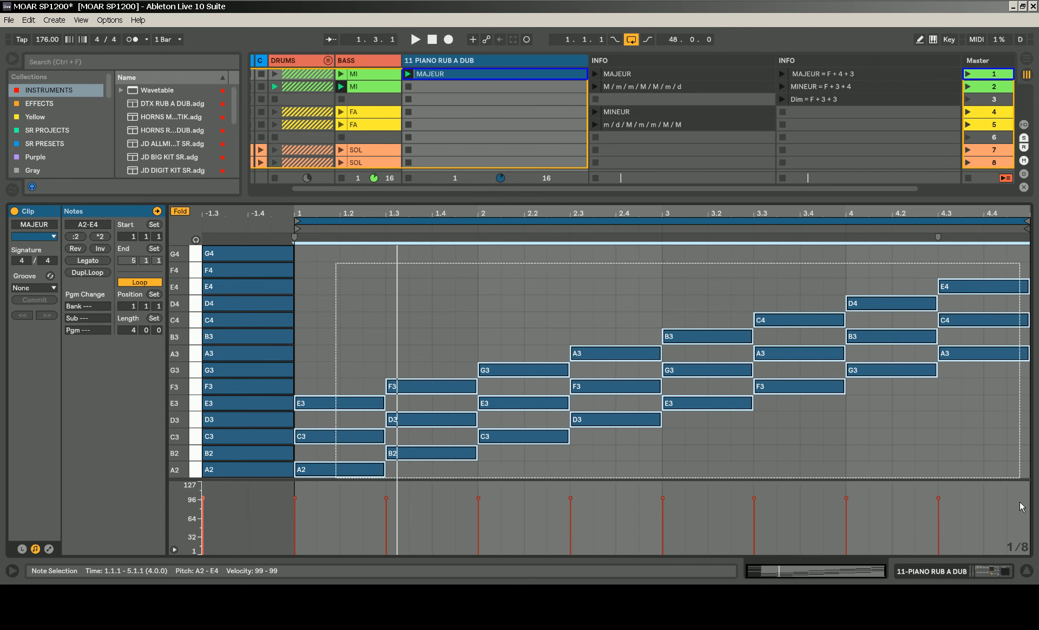
{"action": "key", "text": "Delete"}
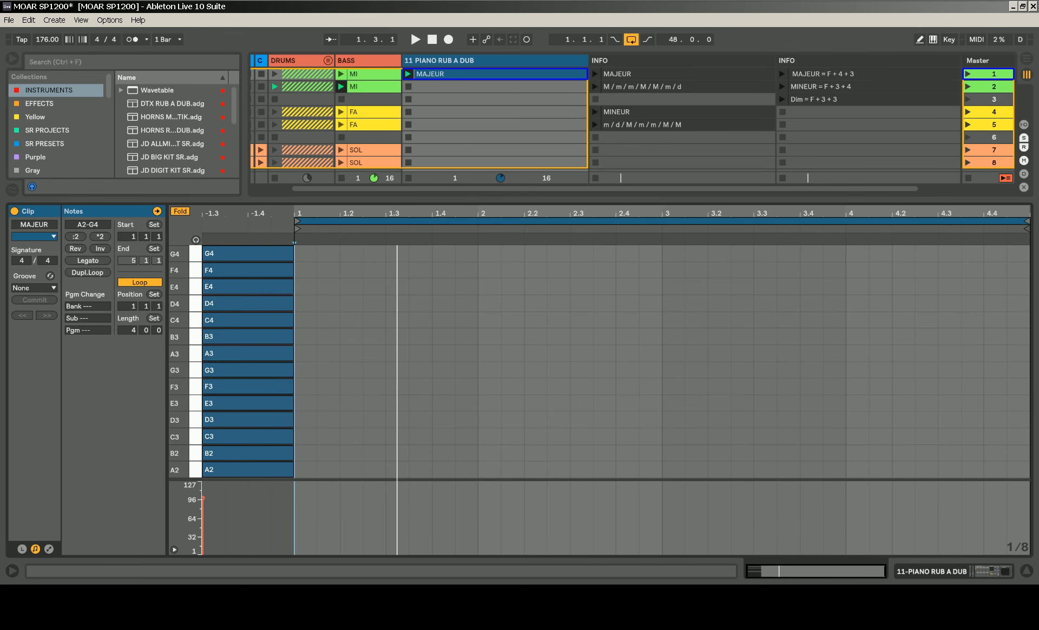
{"action": "left_click", "coordinate": [1028, 223]}
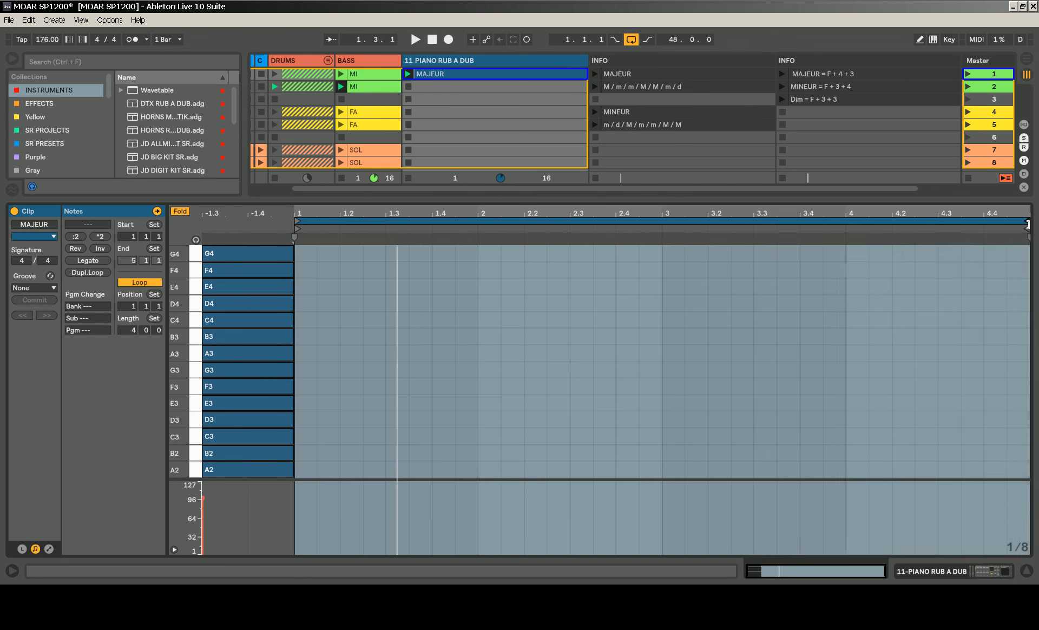
{"action": "left_click_drag", "start_coordinate": [1027, 224], "coordinate": [478, 223]}
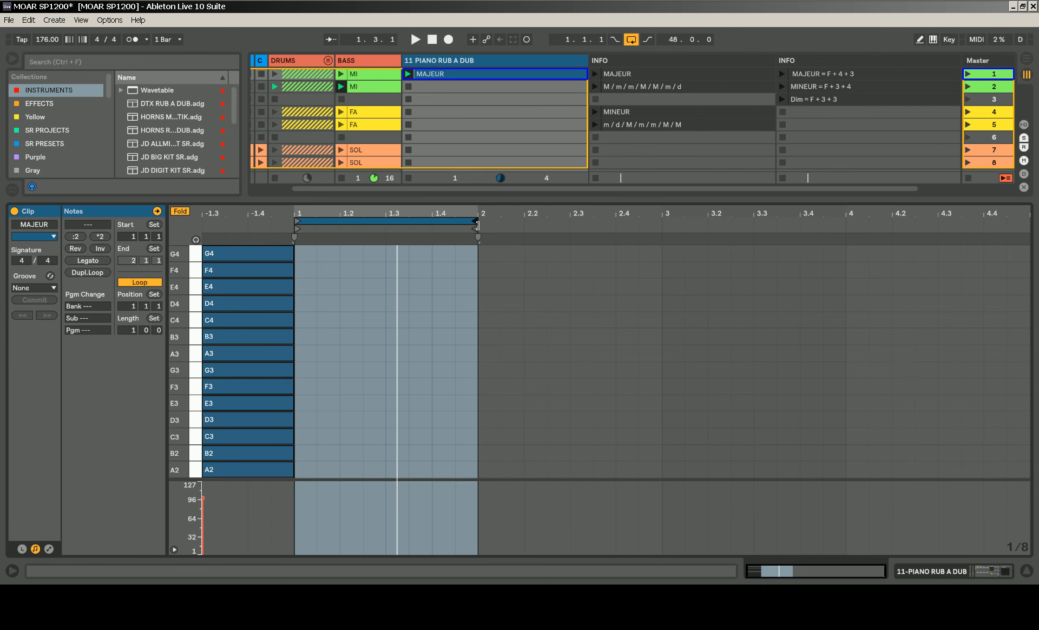
- Write an eighth-note melody of E3 on 1.1, F3 on 1.2, A3 on 1.3 and 1.3.3, and D3 on 1.4.3, and play it
{"action": "left_click", "coordinate": [301, 404]}
{"action": "double_click", "coordinate": [301, 404]}
{"action": "double_click", "coordinate": [360, 386]}
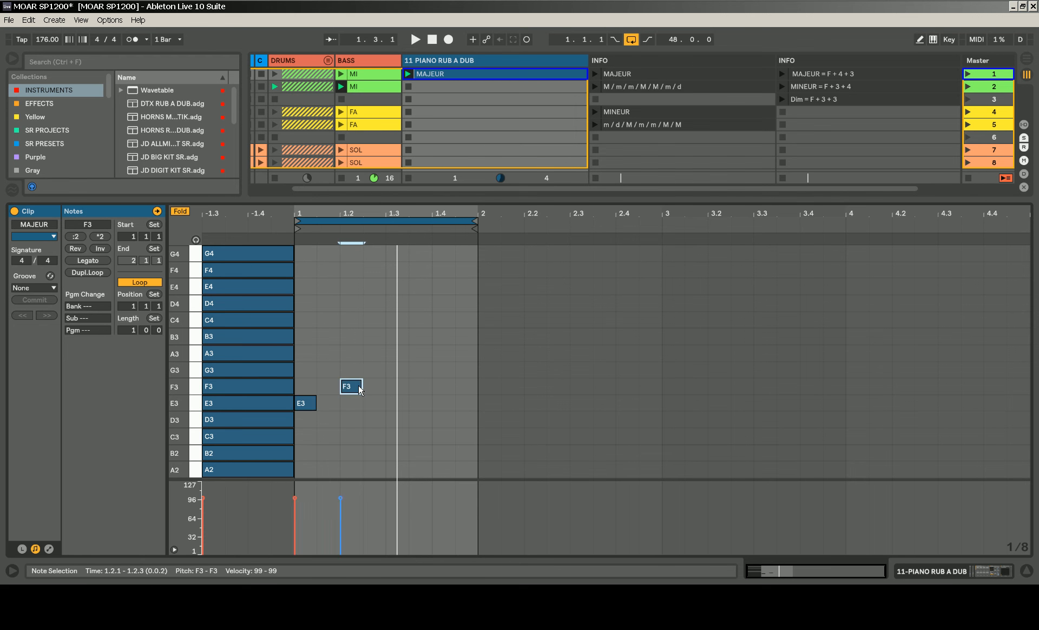
{"action": "double_click", "coordinate": [401, 358]}
{"action": "double_click", "coordinate": [423, 354]}
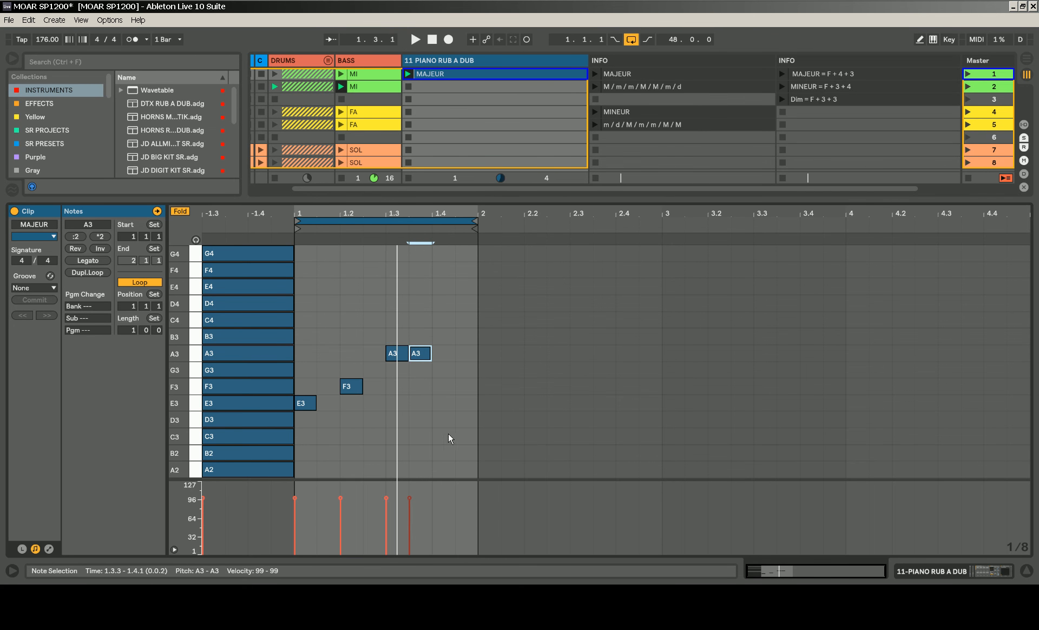
{"action": "double_click", "coordinate": [466, 420]}
{"action": "key", "text": "space"}
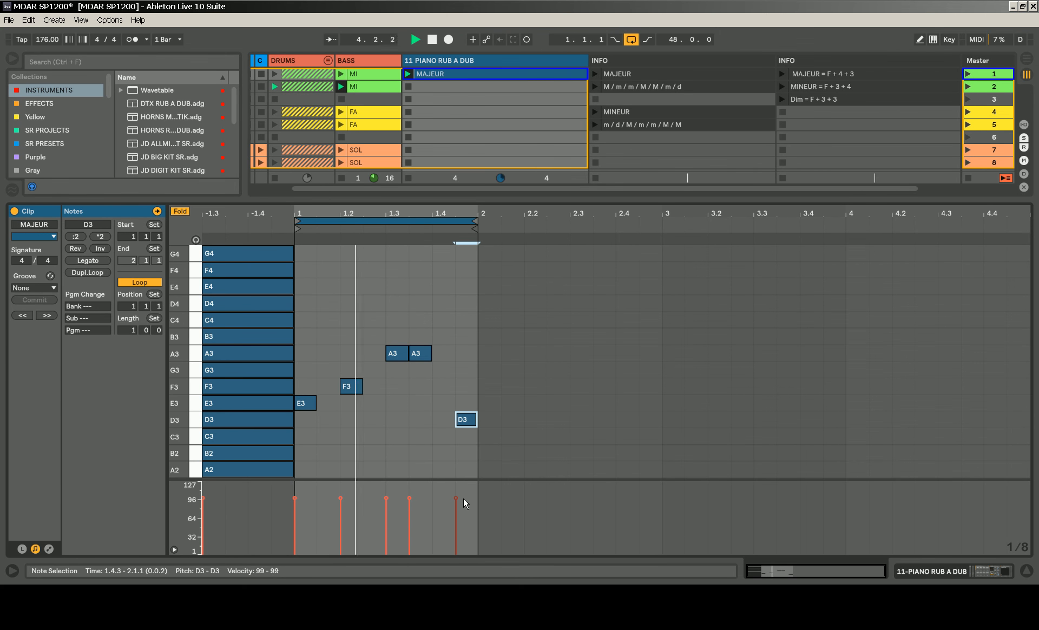
{"action": "key", "text": "space"}
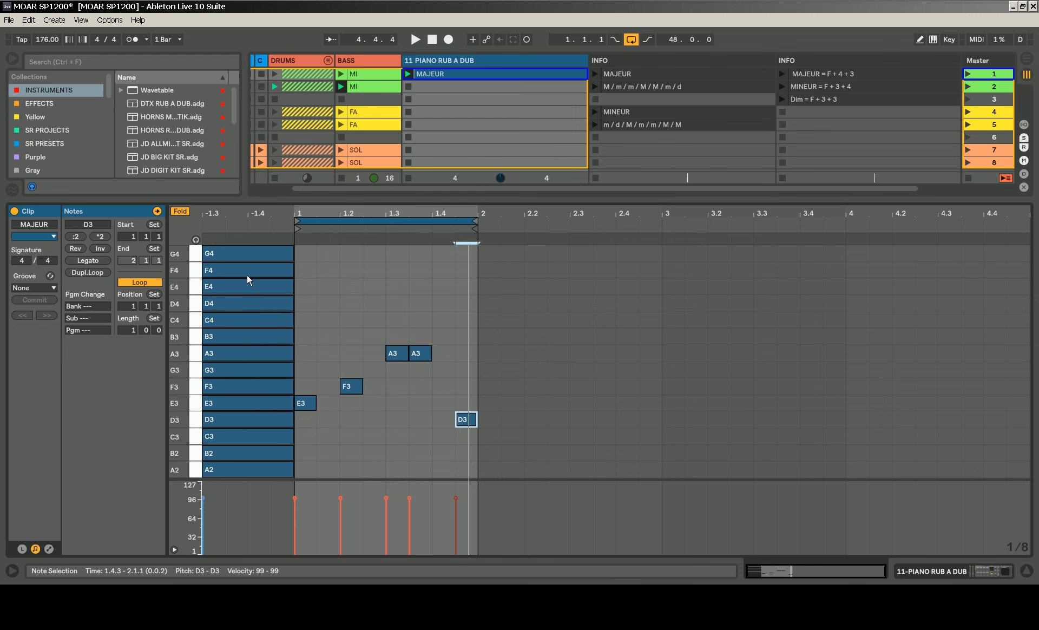
- Compare the unfolded keyboard, restore the folded scale view, add B3, D4, C4, F4 and A3 above the successive melody notes, and play the clip
{"action": "left_click", "coordinate": [184, 213]}
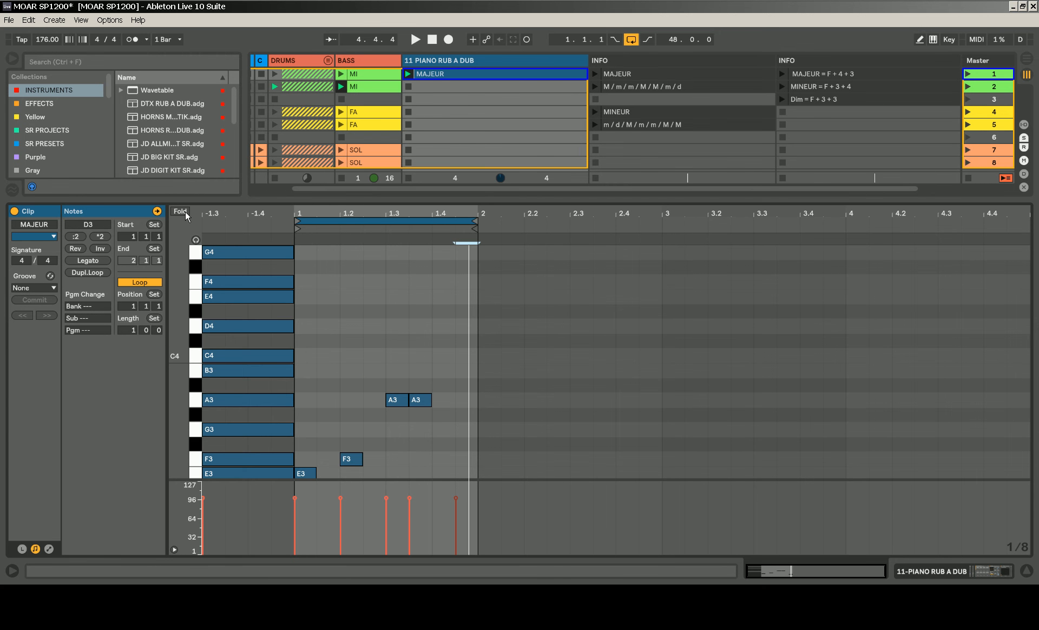
{"action": "left_click", "coordinate": [184, 212]}
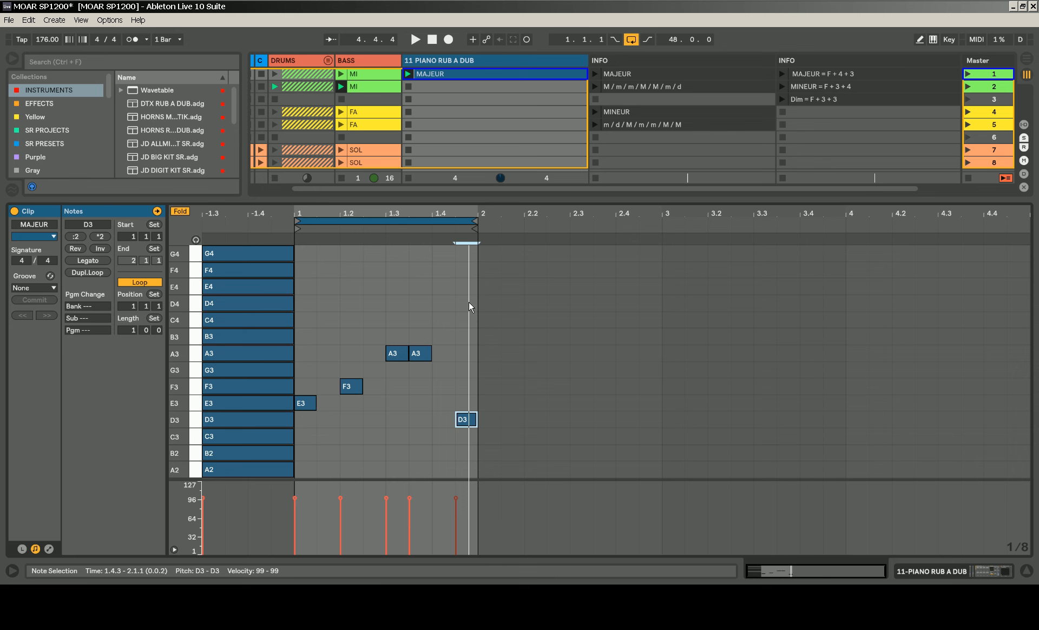
{"action": "double_click", "coordinate": [304, 335]}
{"action": "double_click", "coordinate": [350, 302]}
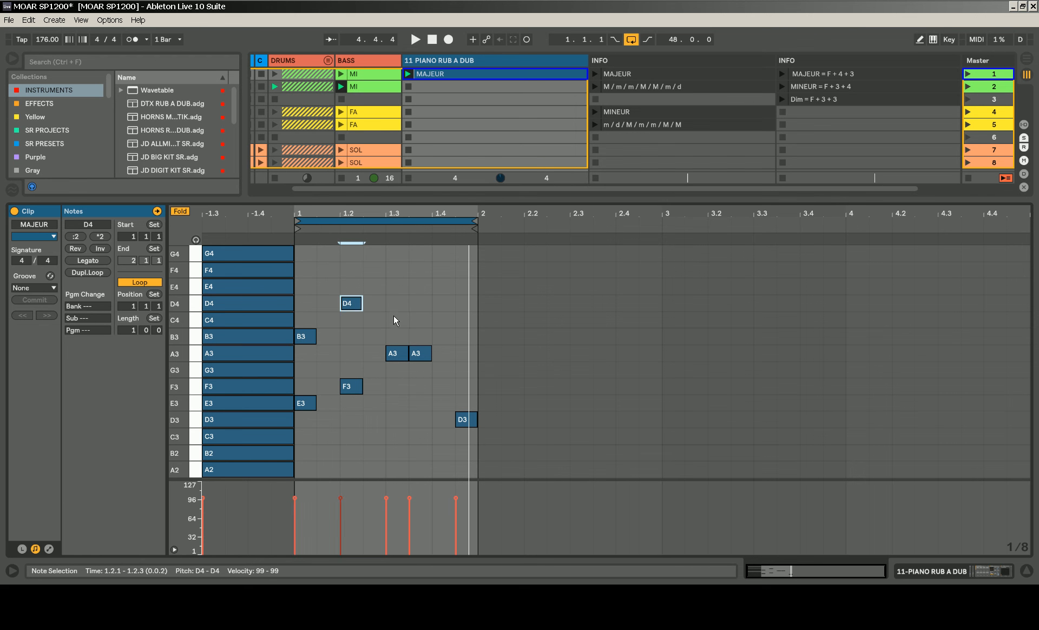
{"action": "double_click", "coordinate": [397, 317]}
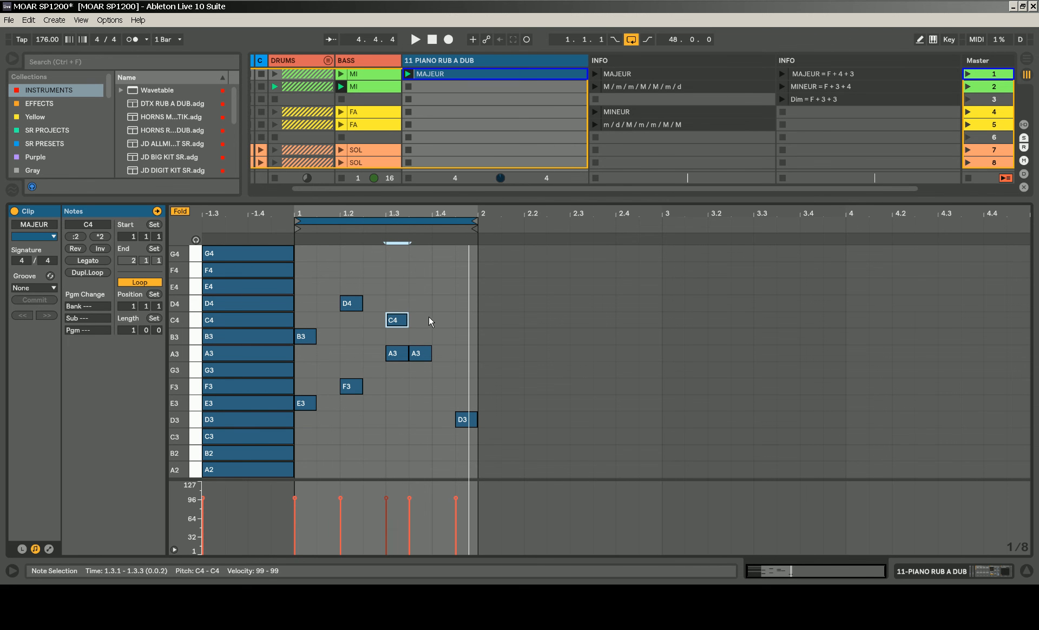
{"action": "double_click", "coordinate": [420, 269]}
{"action": "double_click", "coordinate": [465, 353]}
{"action": "key", "text": "space"}
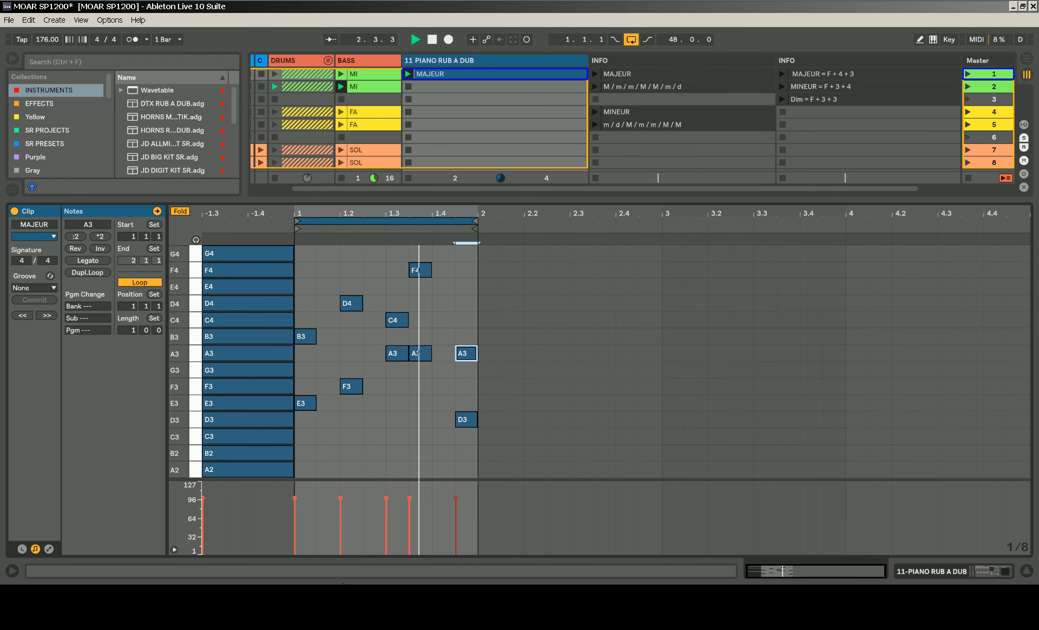
{"action": "key", "text": "space"}
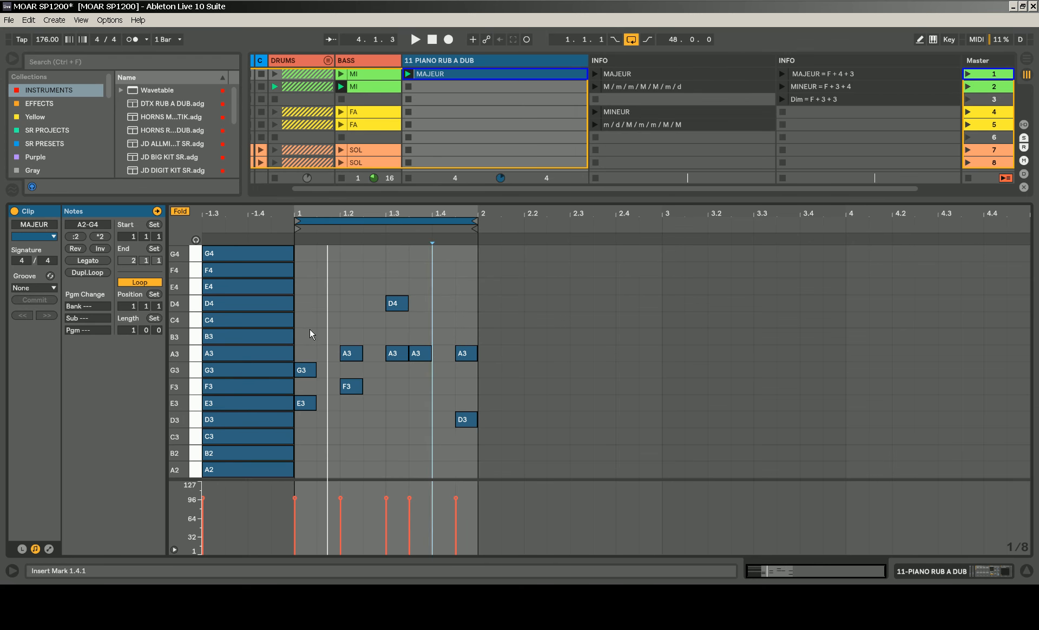
- Add an eighth-note B3 to the first chord on beat 1 and F4 to the chord on 1.3
{"action": "double_click", "coordinate": [309, 331]}
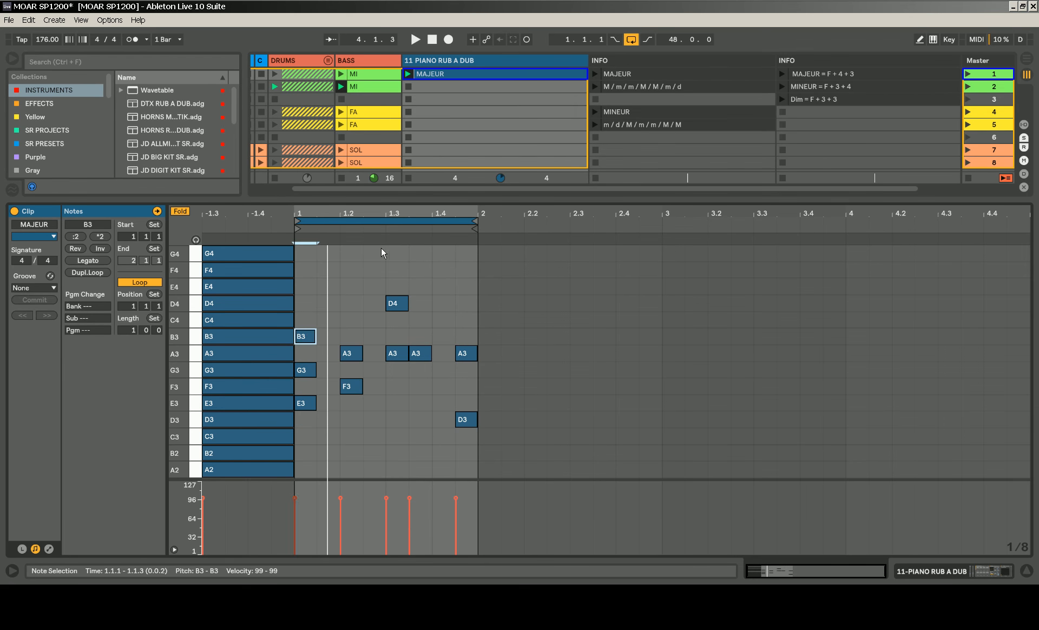
{"action": "double_click", "coordinate": [396, 269]}
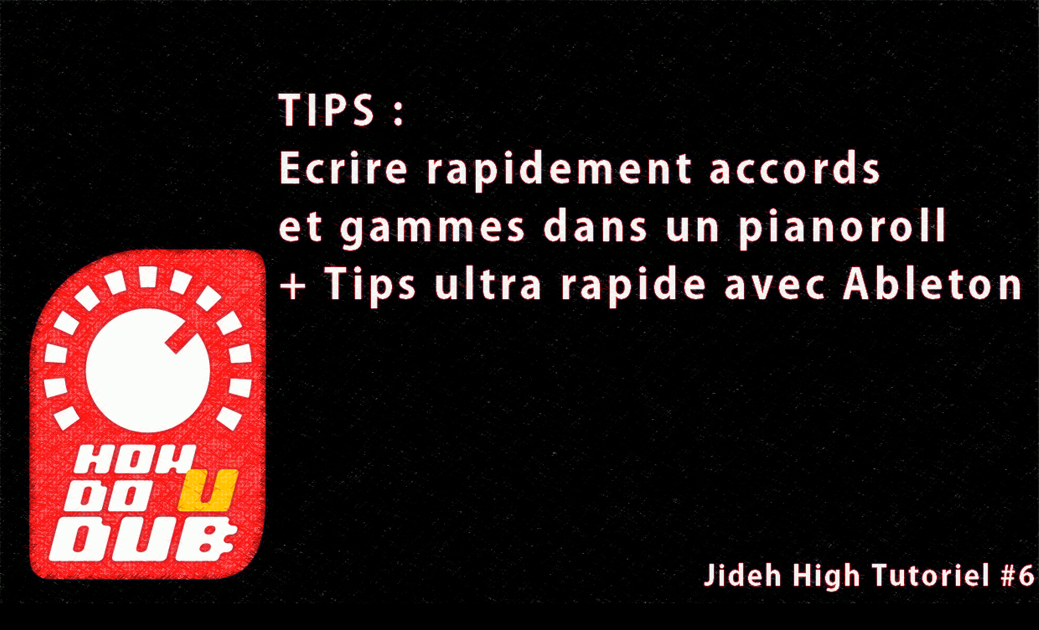